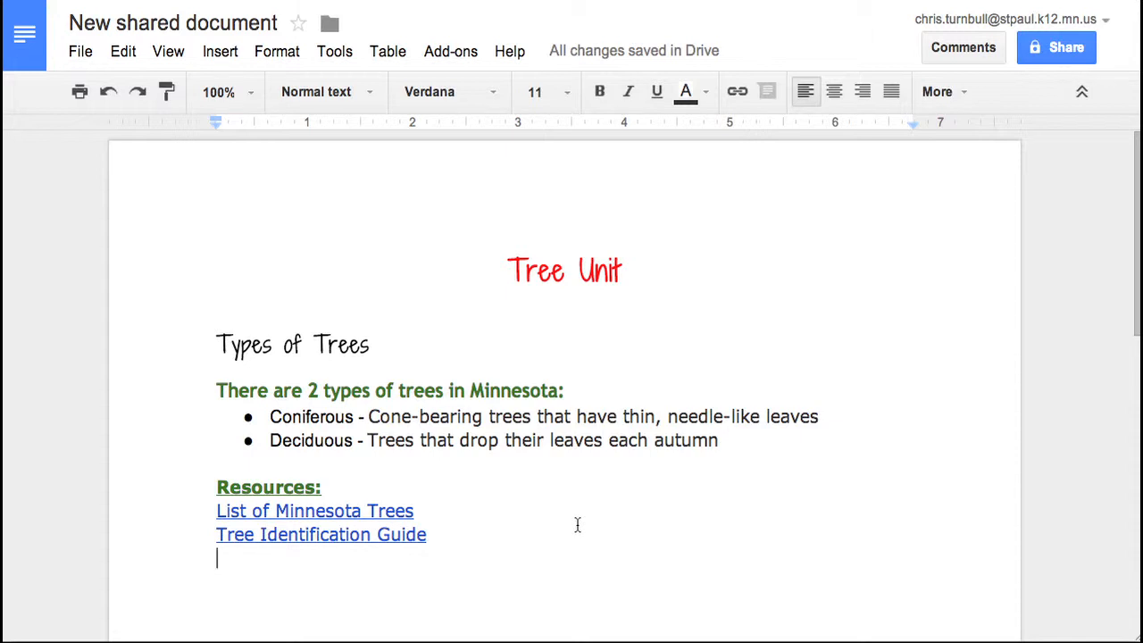
pyautogui.scroll(-1, 404, 549)
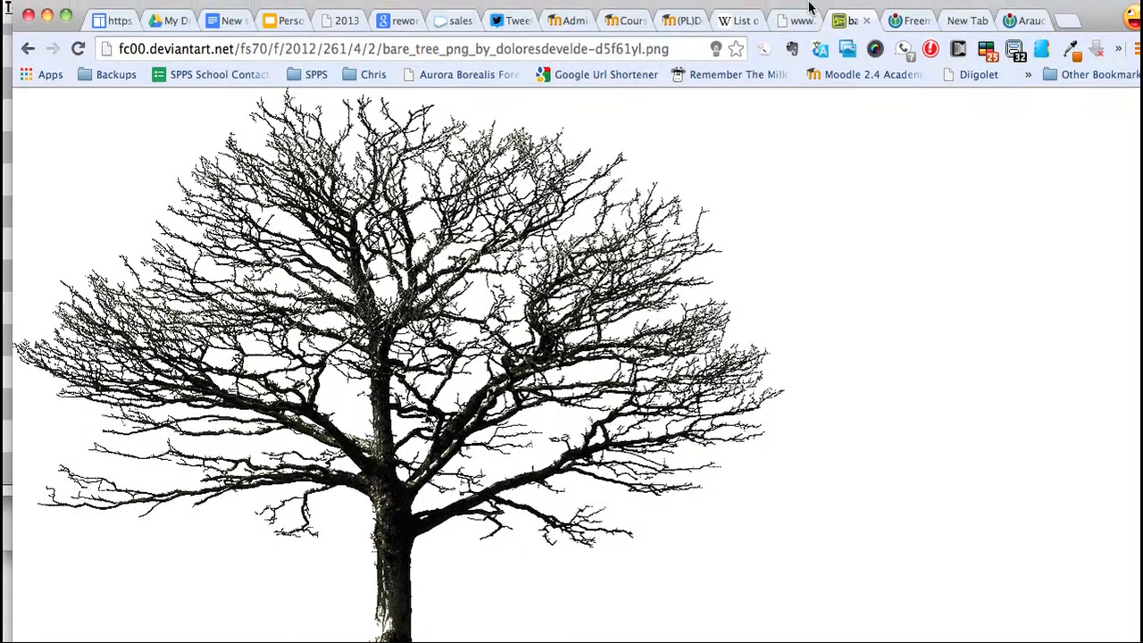
pyautogui.click(589, 51)
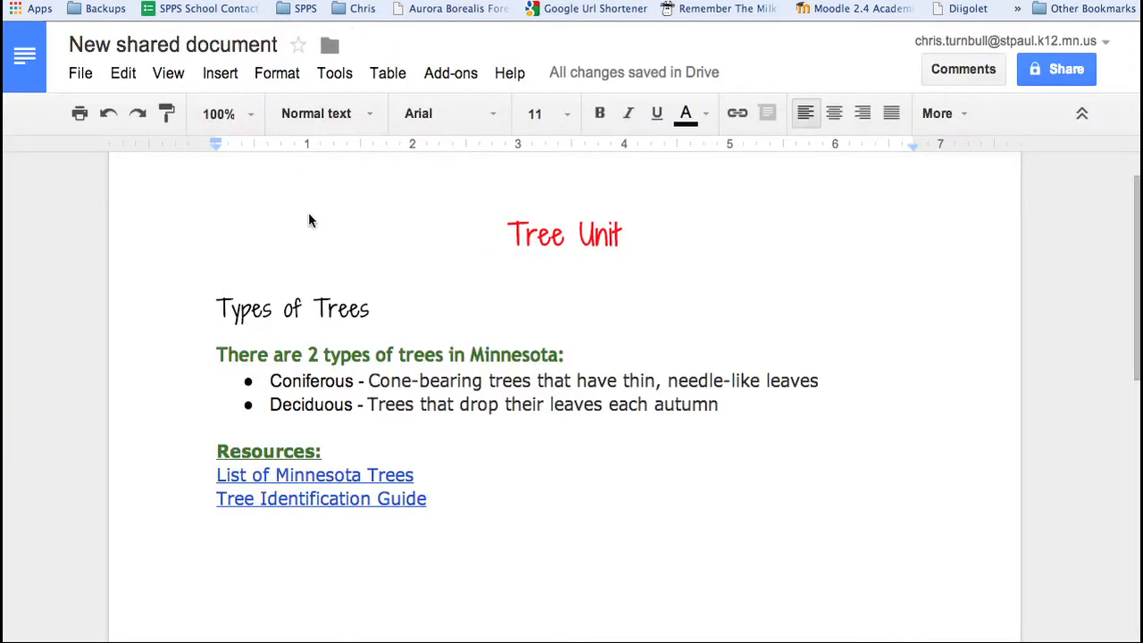
pyautogui.click(234, 77)
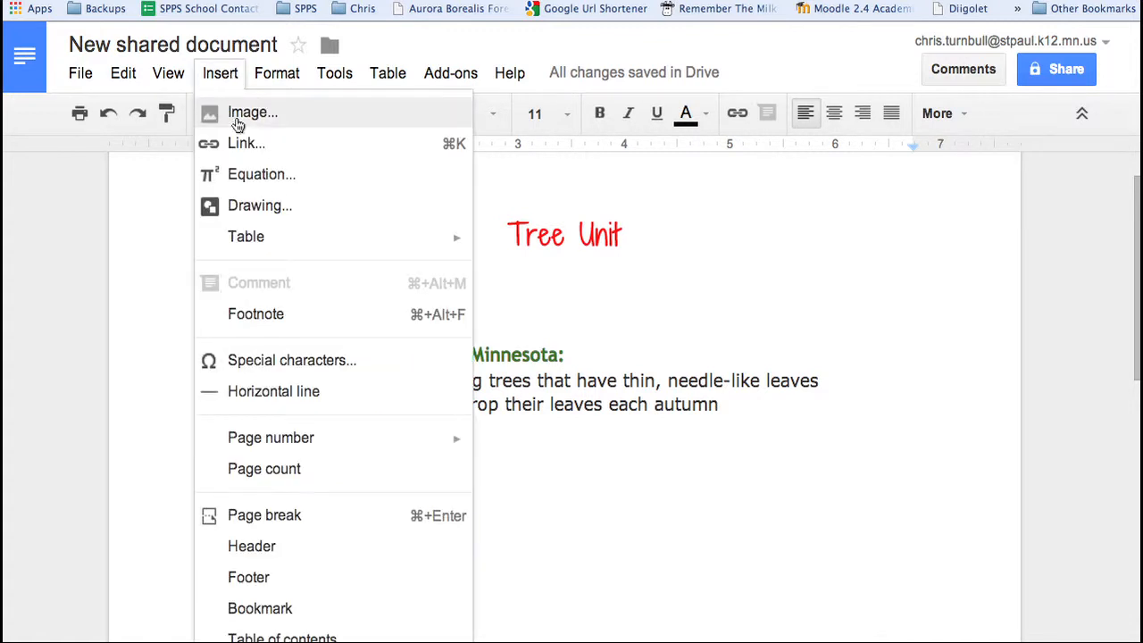
pyautogui.click(238, 117)
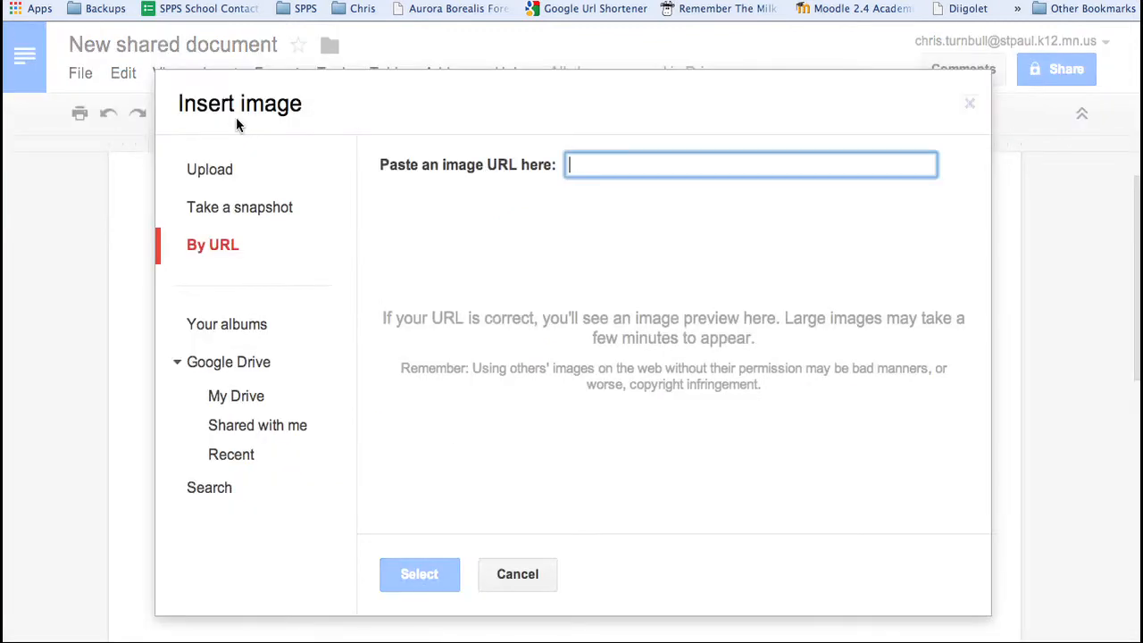
pyautogui.click(262, 178)
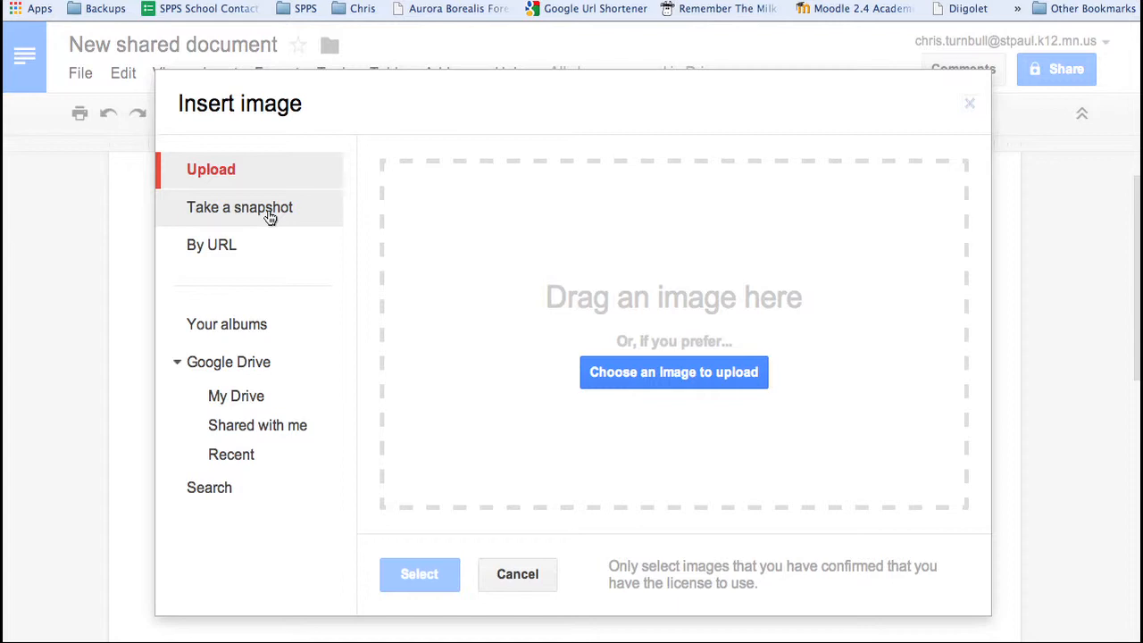
pyautogui.click(229, 247)
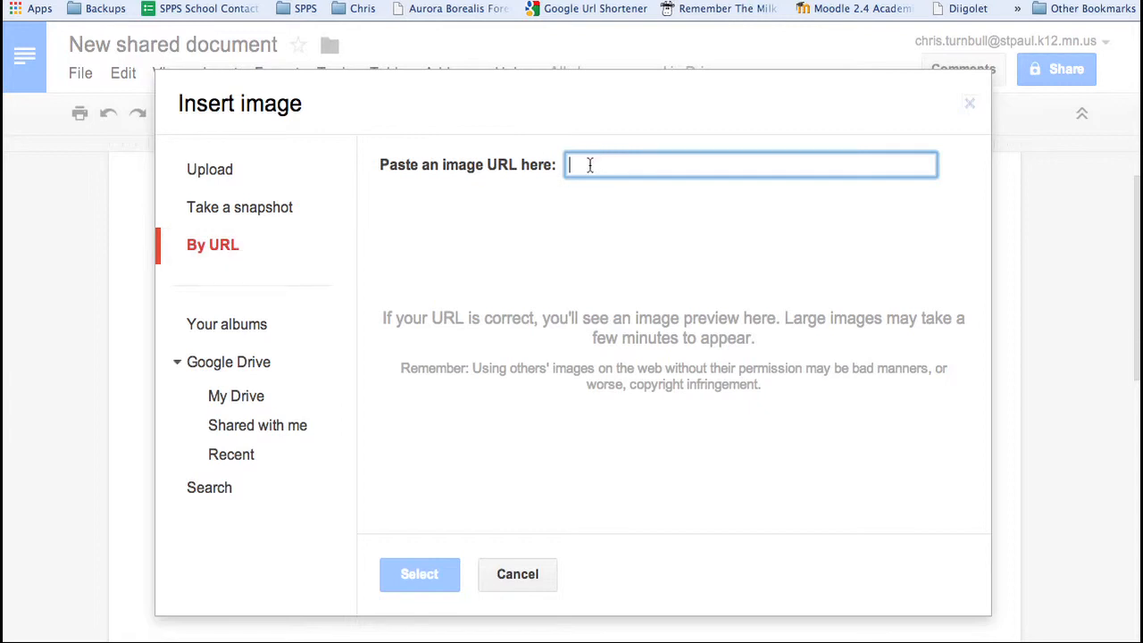
pyautogui.press('super+v')
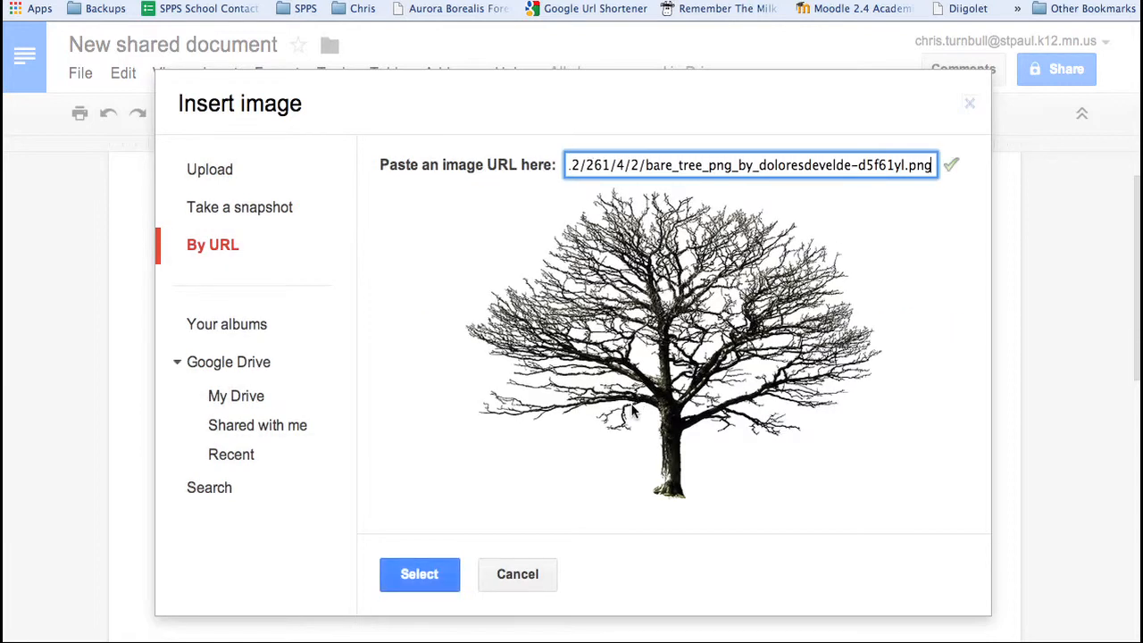
pyautogui.click(420, 574)
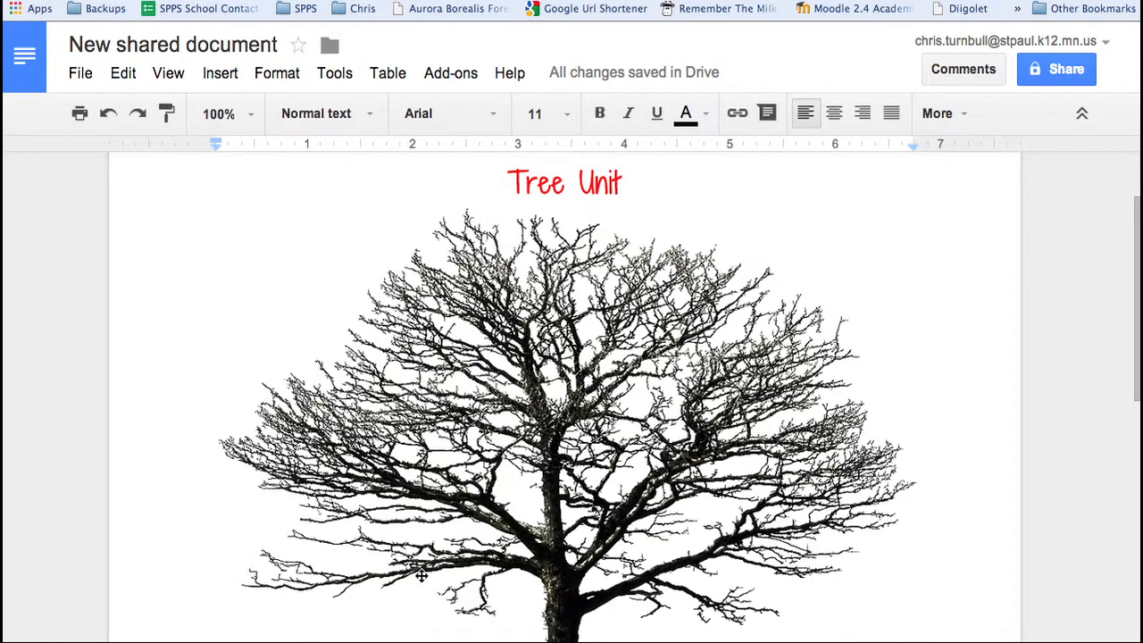
# - Shrink the tree image proportionally to about 1.8 inches wide
pyautogui.click(591, 501)
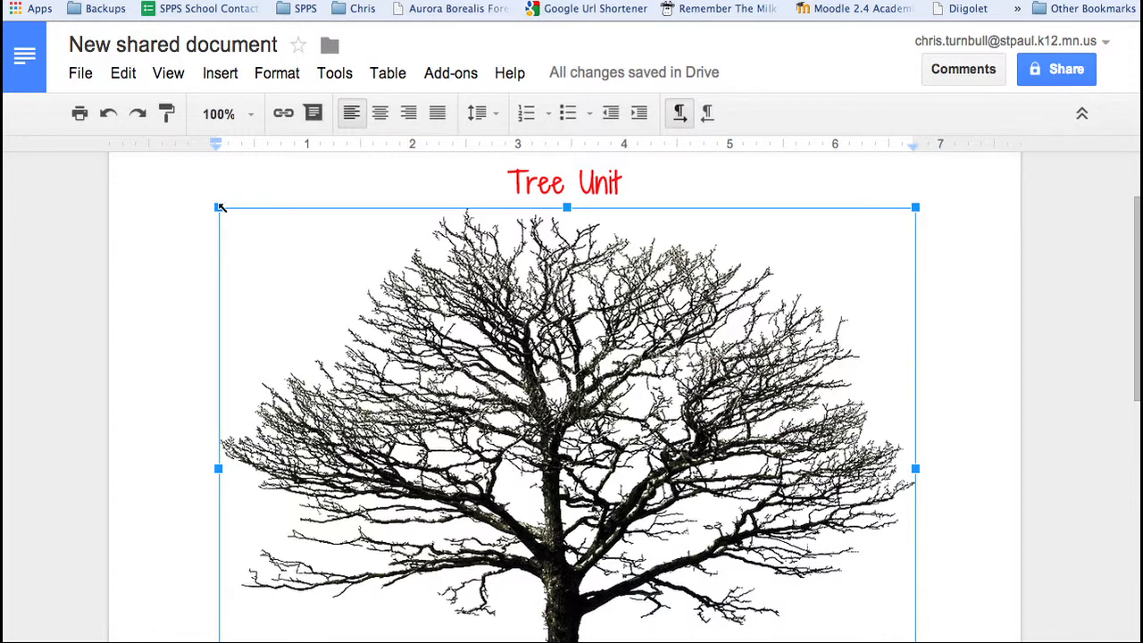
pyautogui.moveTo(221, 207); pyautogui.dragTo(616, 514)
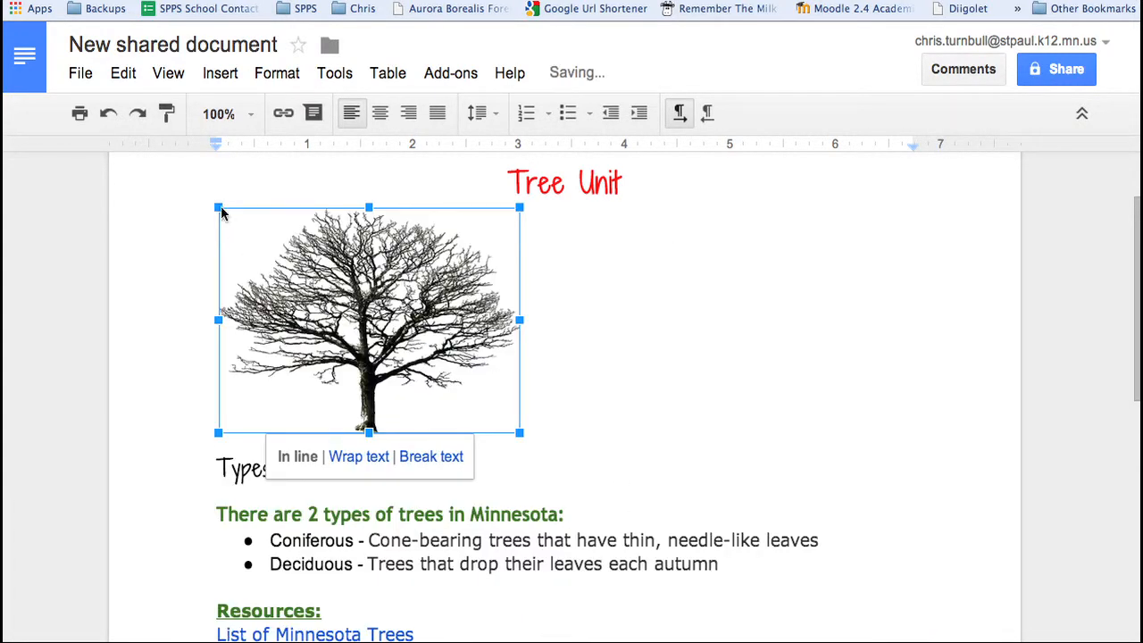
pyautogui.moveTo(221, 210); pyautogui.dragTo(330, 291)
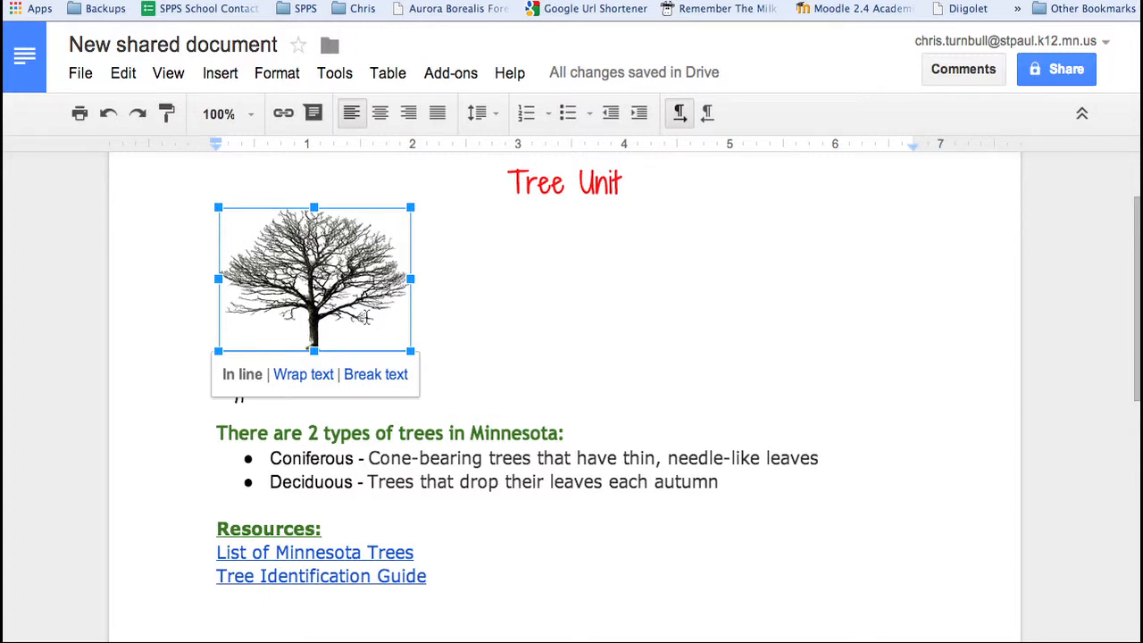
# - Join the Types of Trees heading to the tree image's line and wrap the text around the image
pyautogui.click(208, 389)
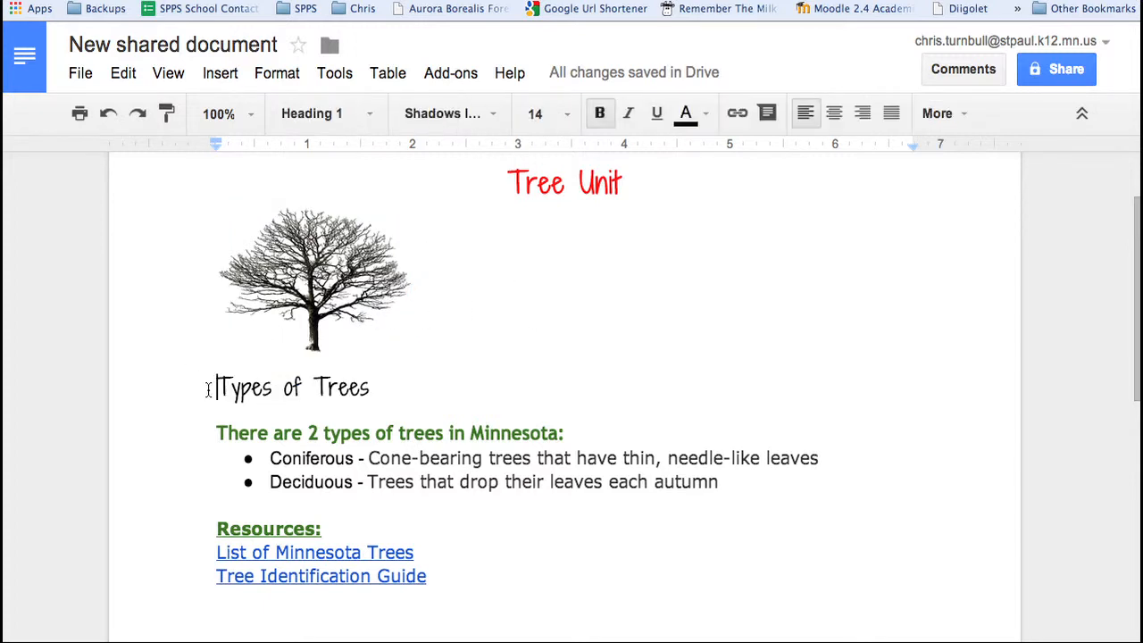
pyautogui.press('BackSpace')
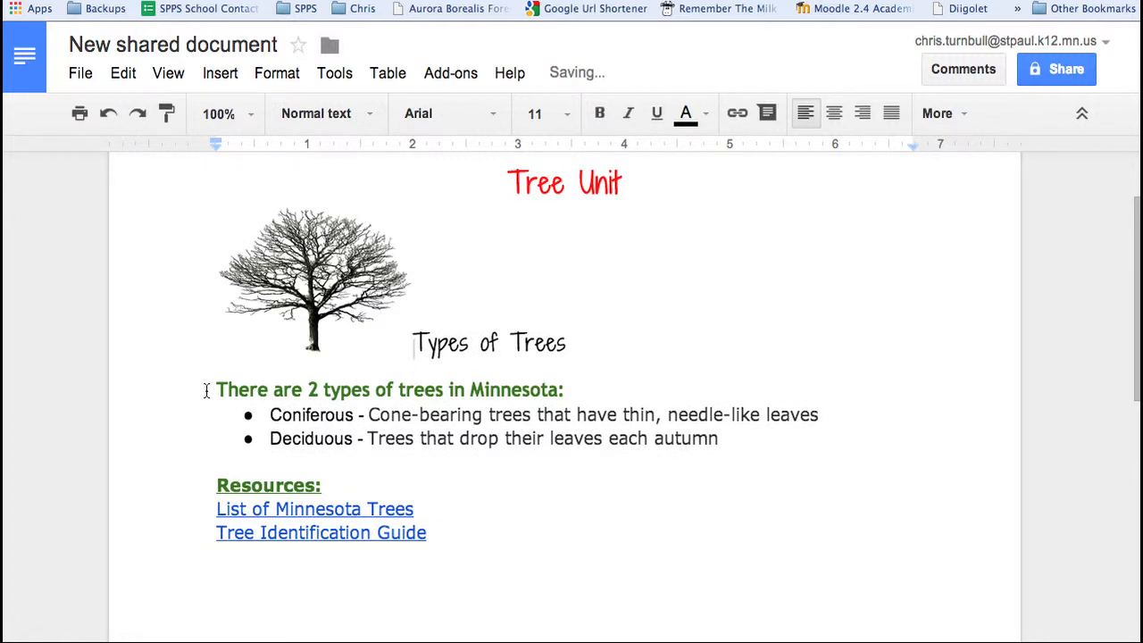
pyautogui.click(319, 275)
pyautogui.click(314, 376)
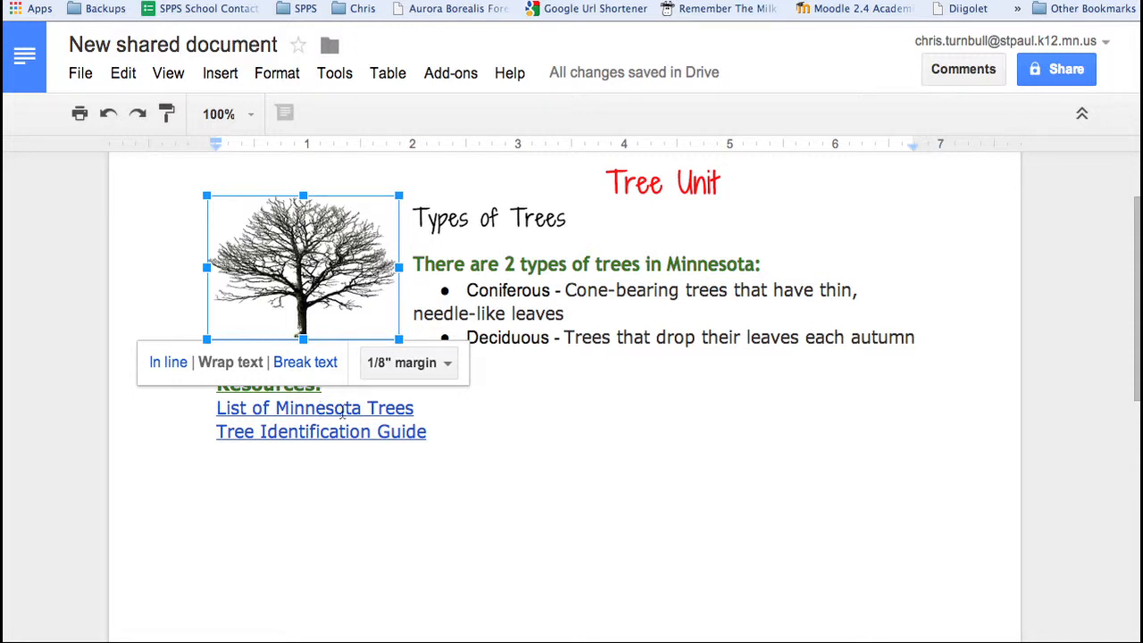
pyautogui.click(449, 369)
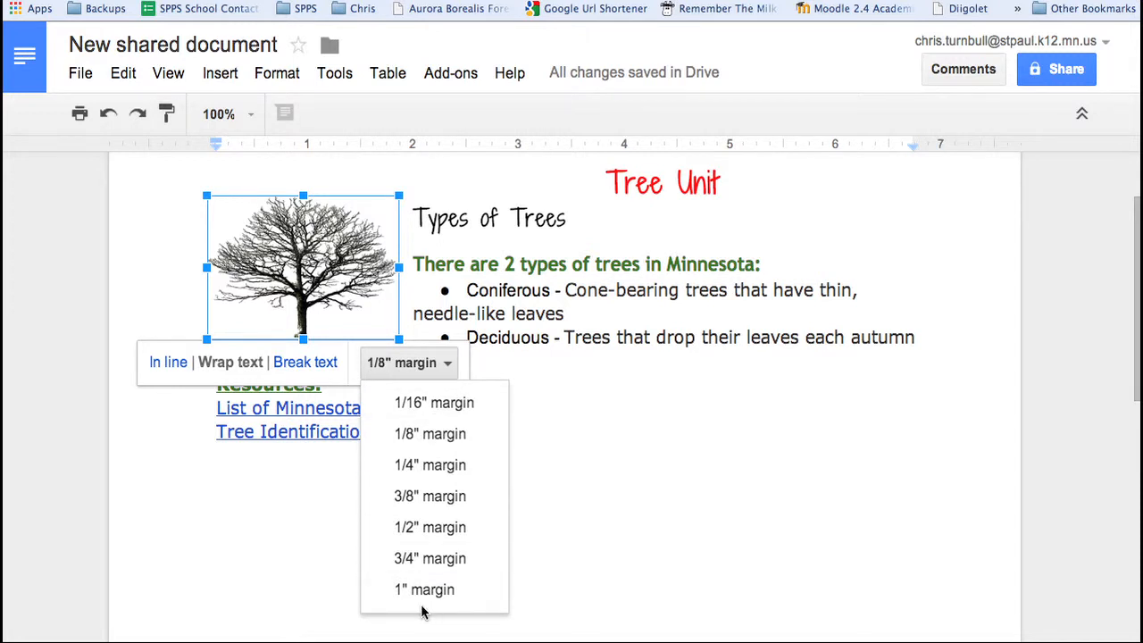
pyautogui.click(628, 536)
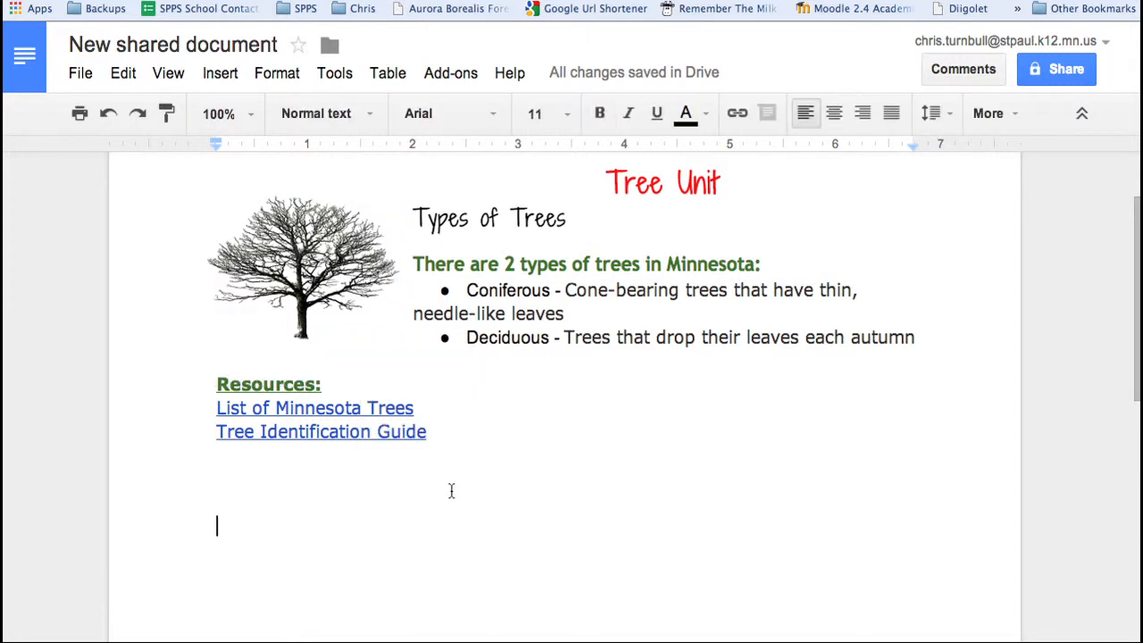
# - Try the Break text layout on the tree image, and set the image back to In line
pyautogui.click(292, 314)
pyautogui.click(306, 361)
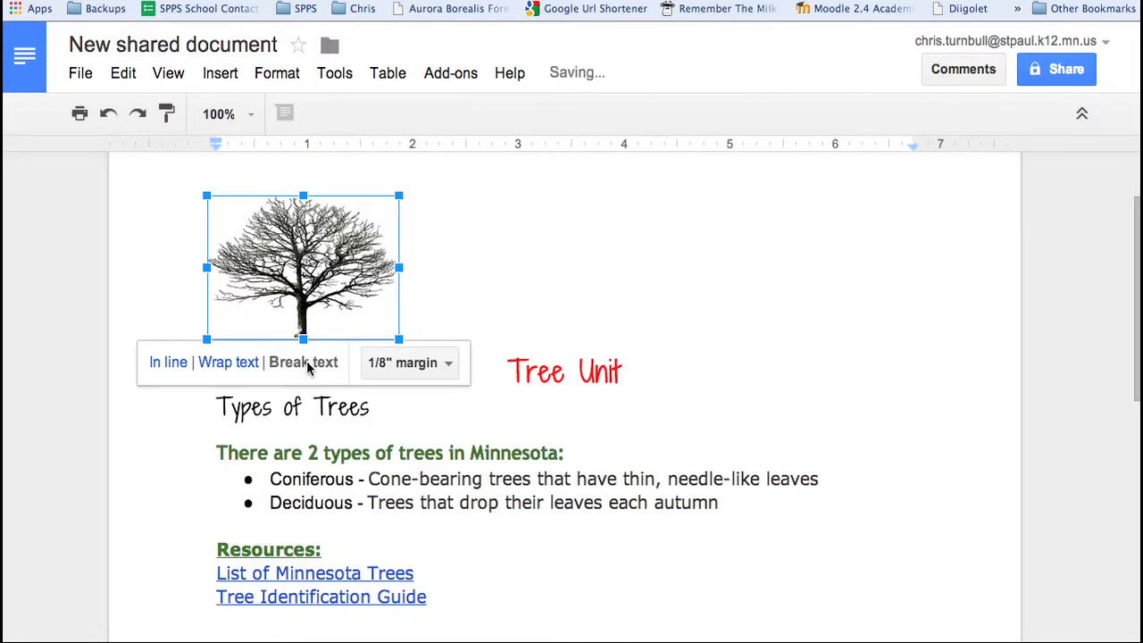
pyautogui.click(168, 363)
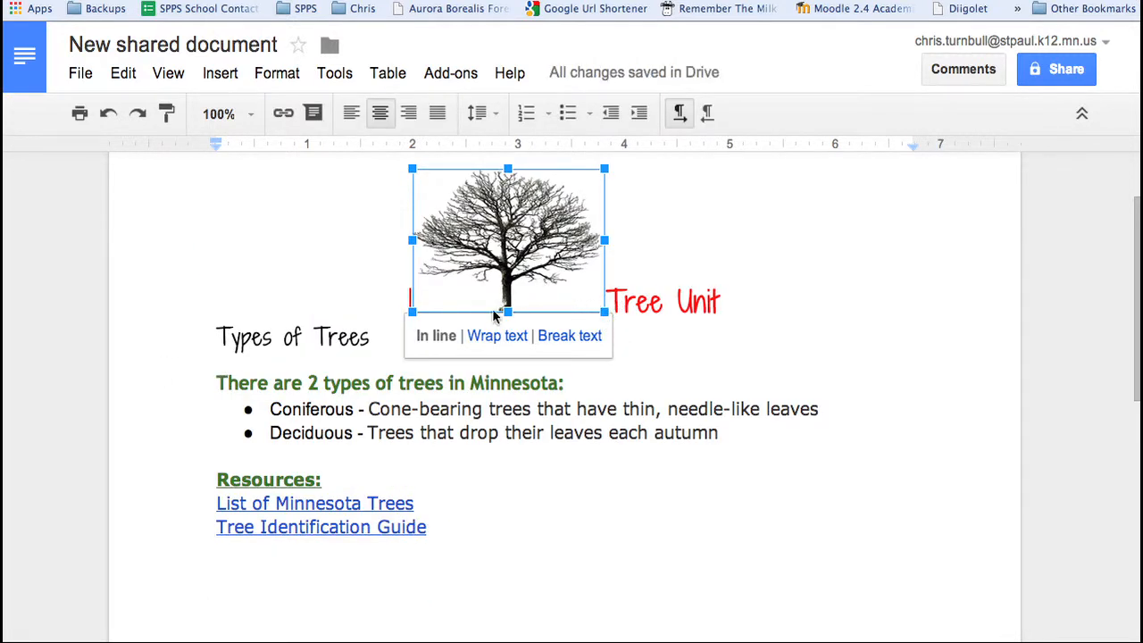
# - Remove the copied Tree Unit title from beside the tree image and put the Types of Trees heading on its own line below the image
pyautogui.scroll(2, 724, 301)
pyautogui.moveTo(609, 413); pyautogui.dragTo(730, 426)
pyautogui.press('super+c')
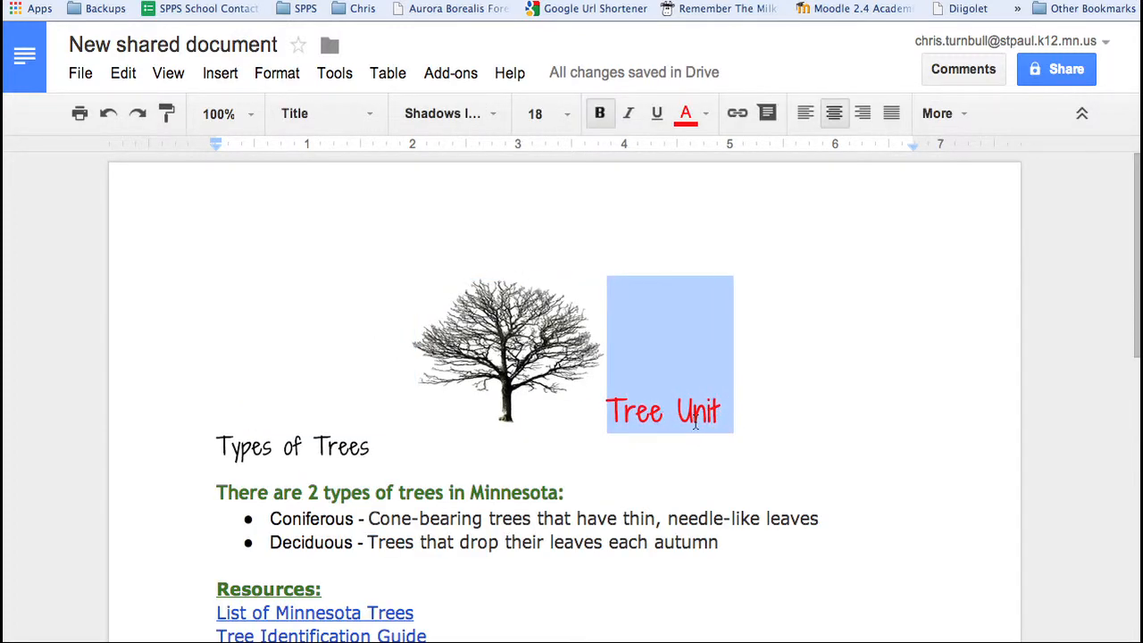
pyautogui.press('BackSpace')
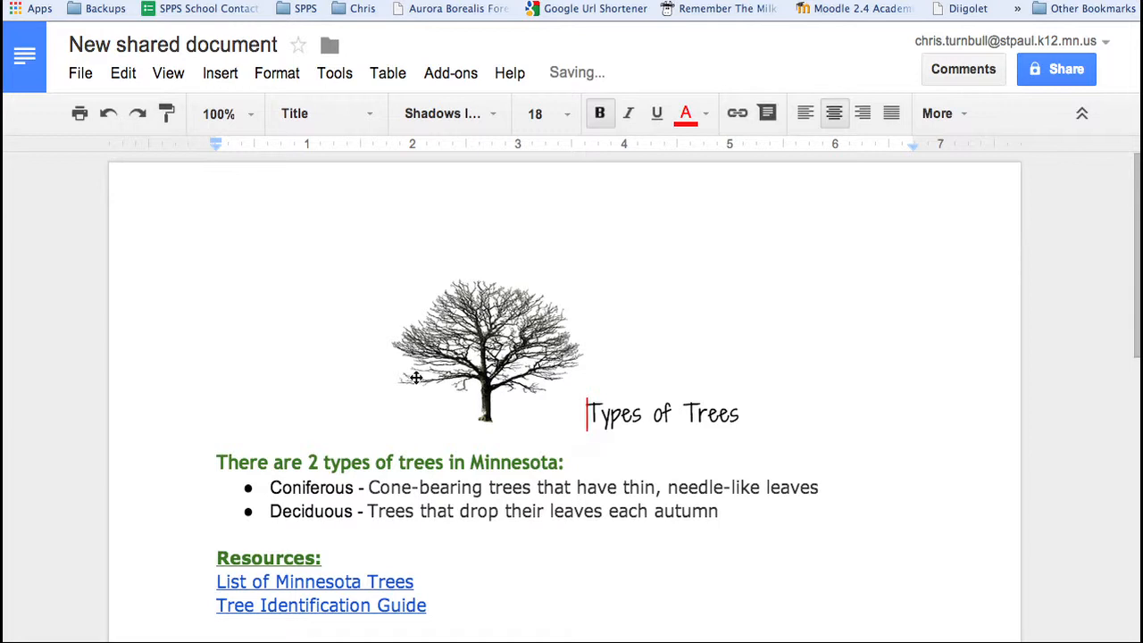
pyautogui.press('Return')
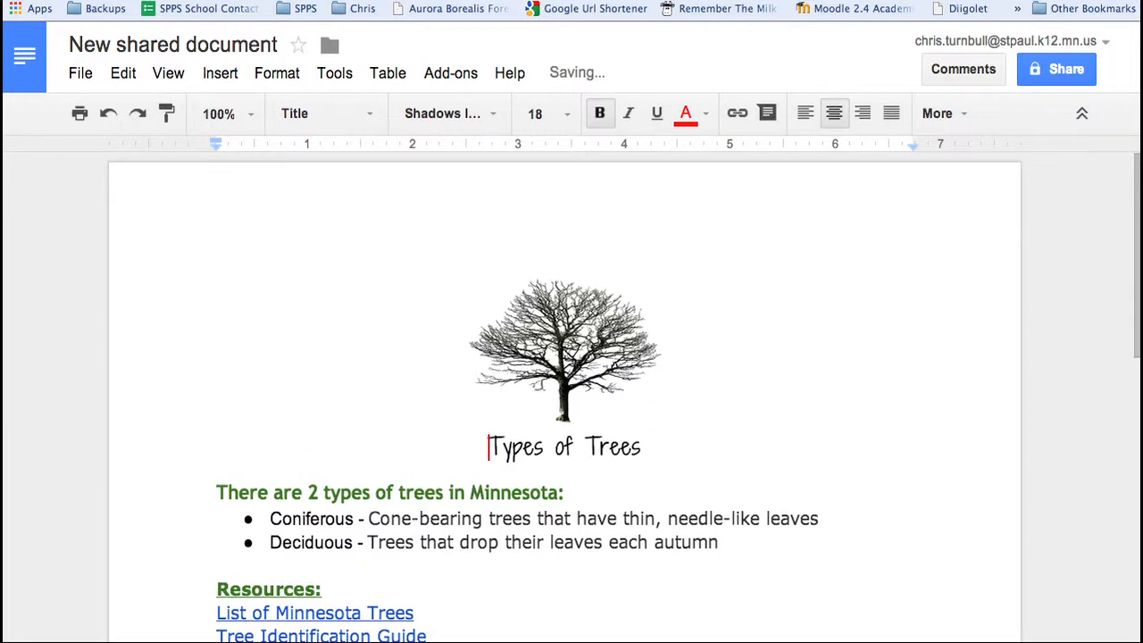
# - Paste the Tree Unit title on its own line above the tree image
pyautogui.click(443, 367)
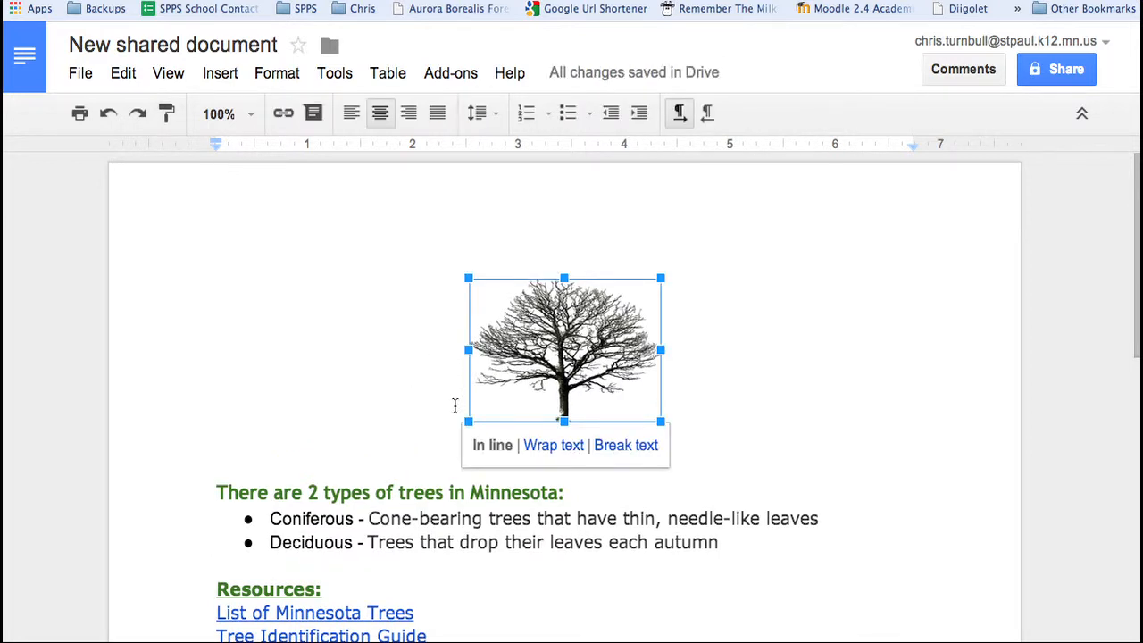
pyautogui.click(417, 446)
pyautogui.press('Up')
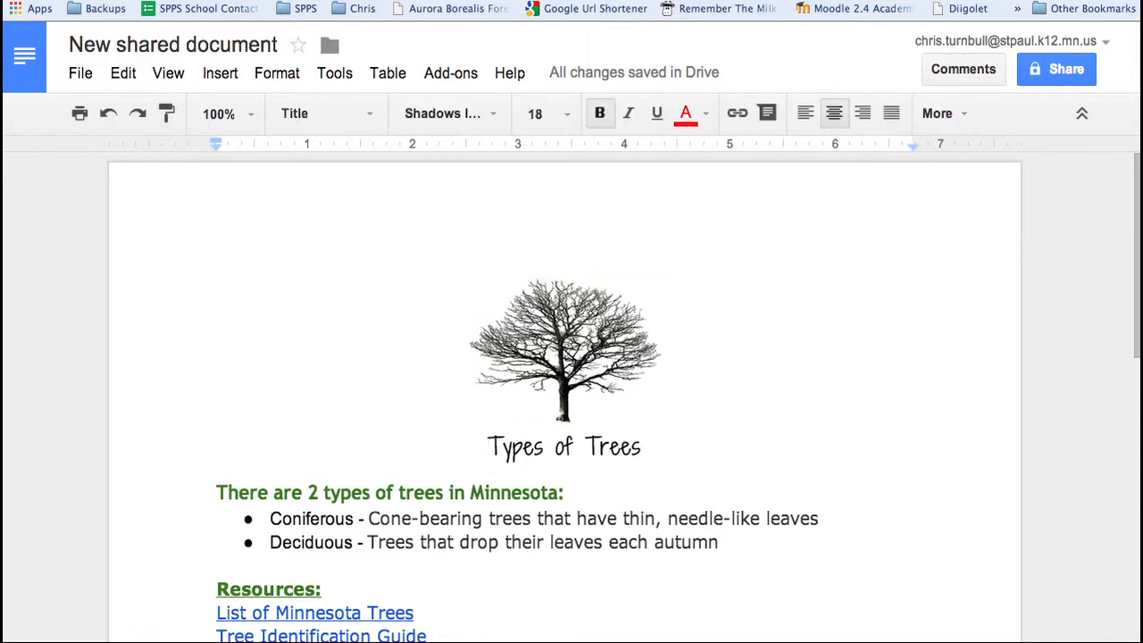
pyautogui.press('super+v')
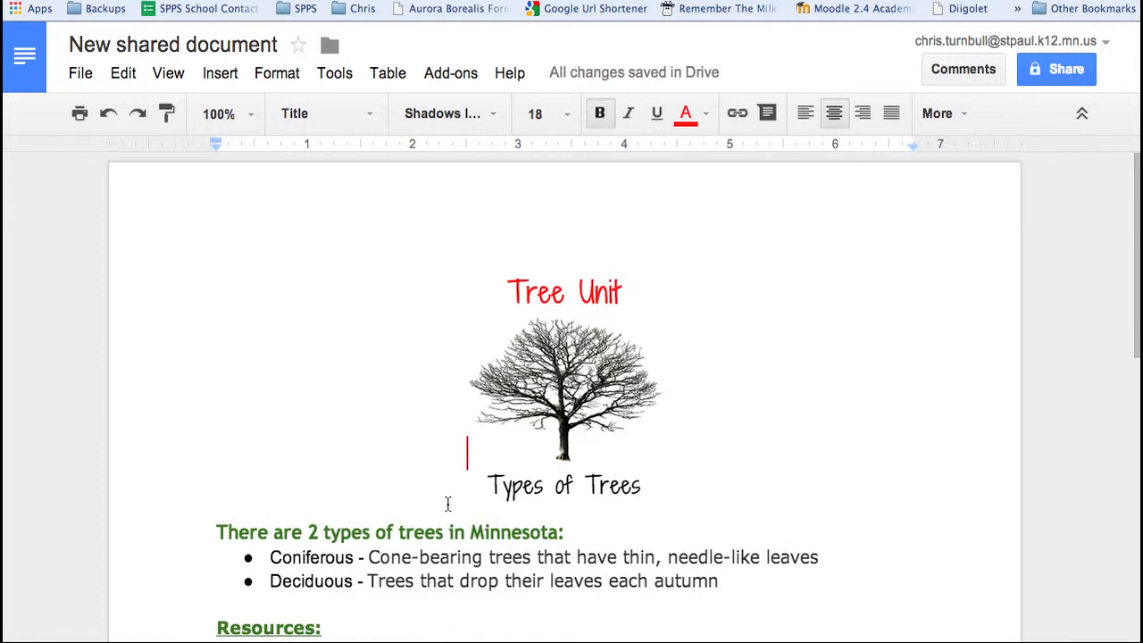
# - Left-align the Types of Trees heading below the tree image
pyautogui.moveTo(647, 490); pyautogui.dragTo(479, 485)
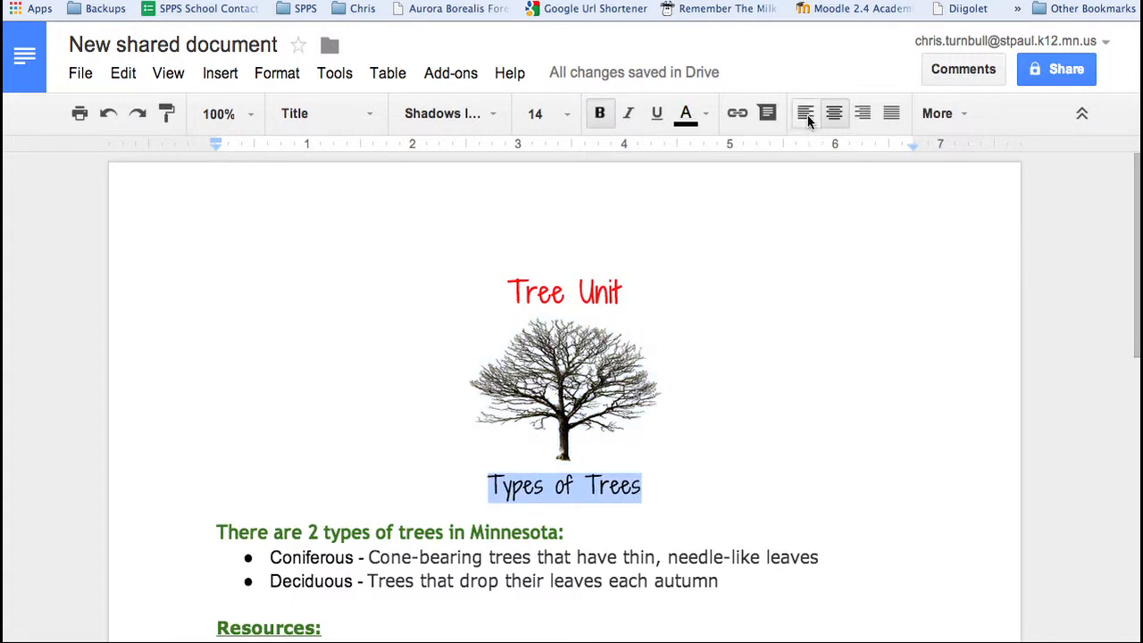
pyautogui.click(806, 114)
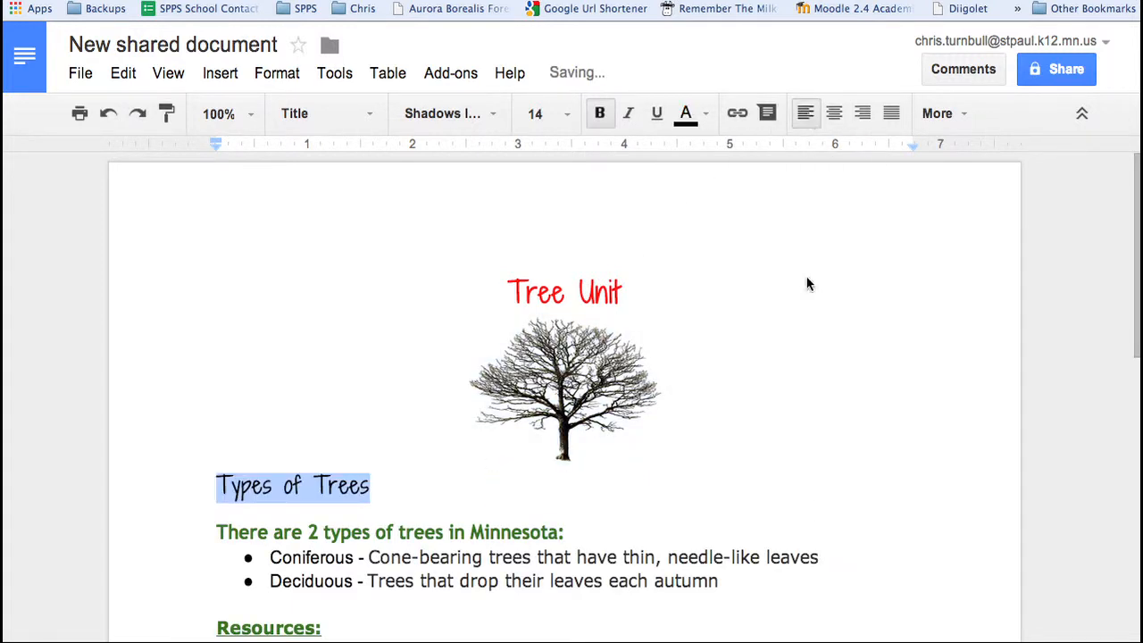
pyautogui.click(796, 486)
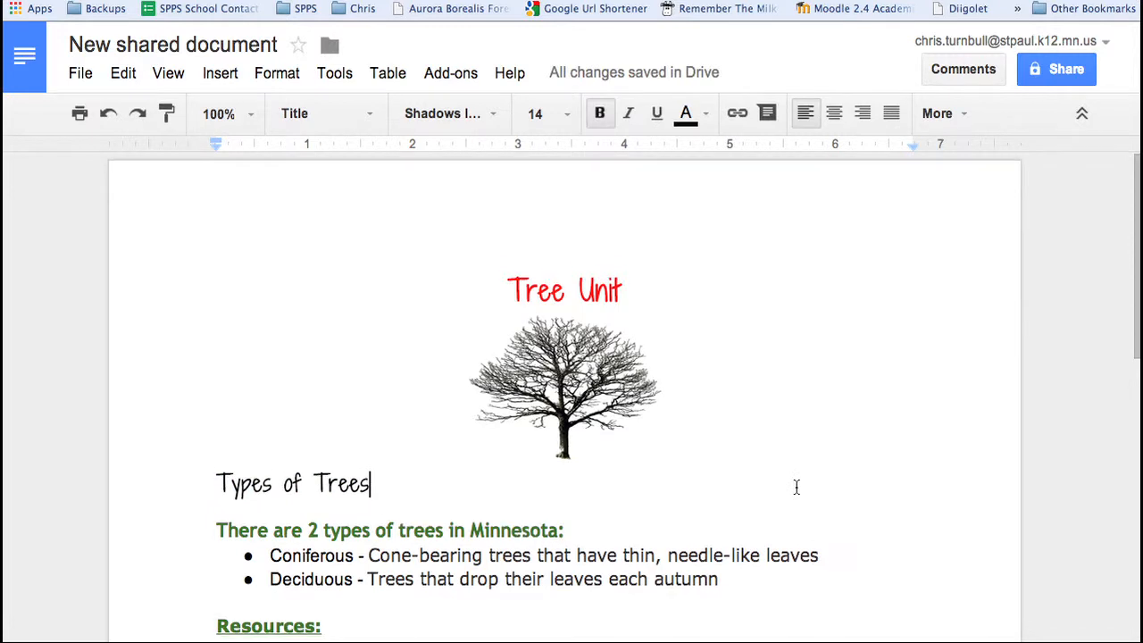
# - Below the resources, add an "Images:" label followed by the tree image's full source URL as a link on the next line
pyautogui.scroll(-3, 797, 486)
pyautogui.scroll(-1, 797, 486)
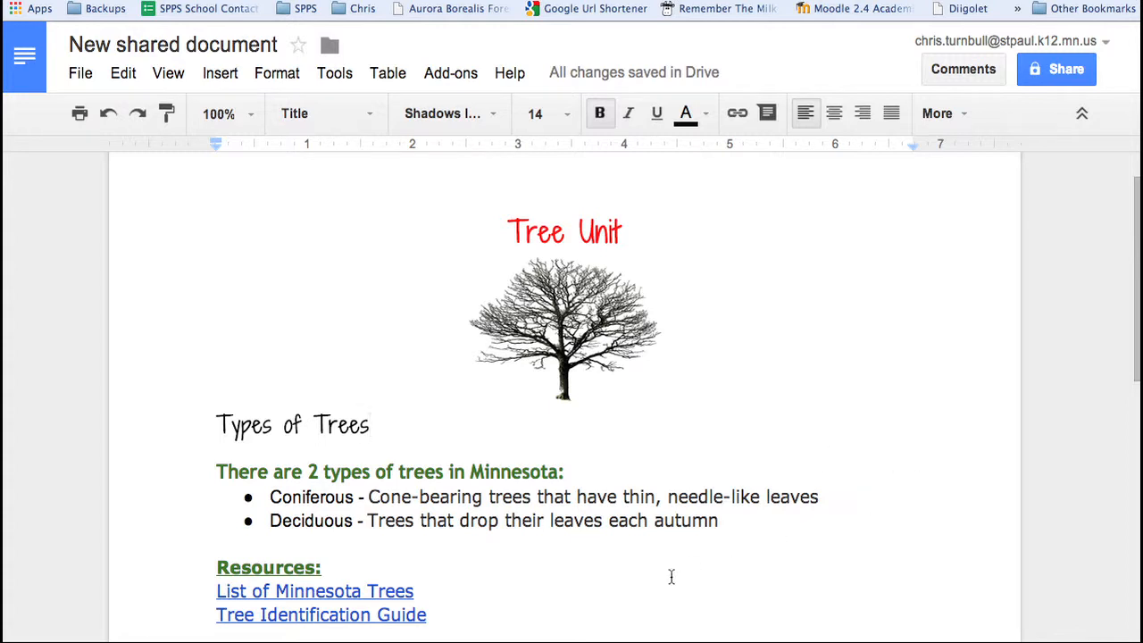
pyautogui.scroll(-1, 671, 577)
pyautogui.scroll(-2, 672, 577)
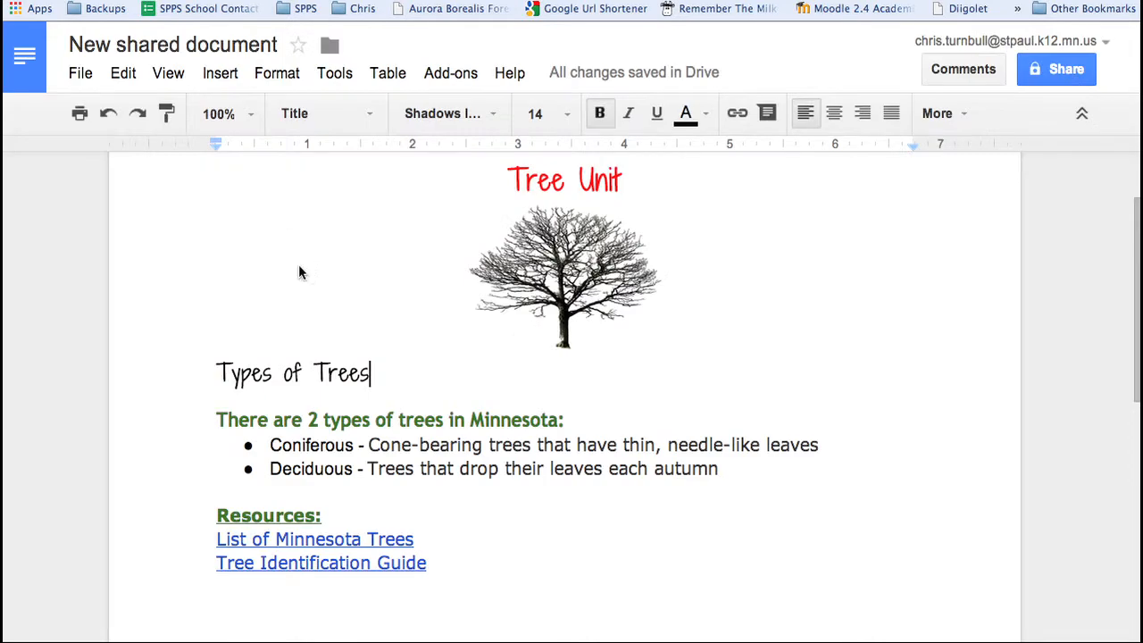
pyautogui.scroll(-4, 382, 383)
pyautogui.click(293, 387)
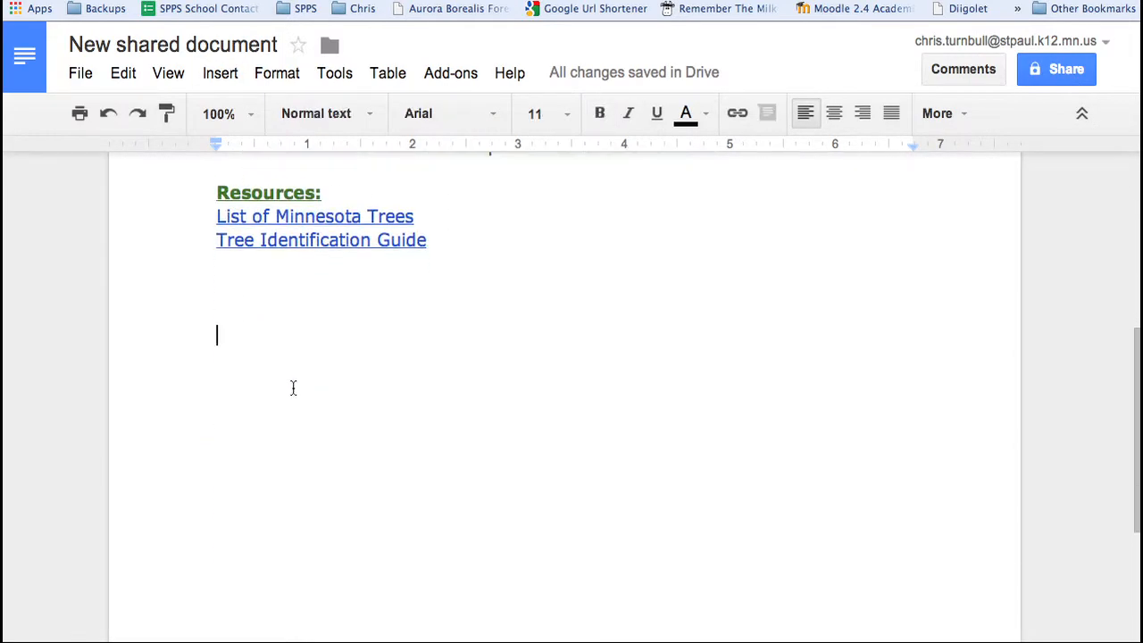
pyautogui.write('Images')
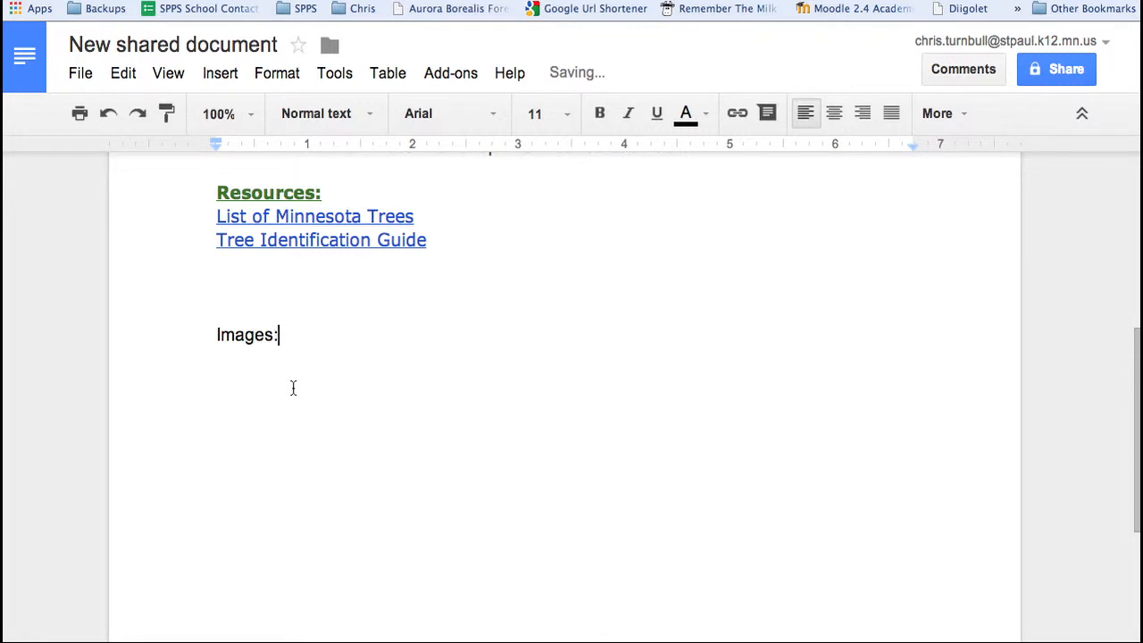
pyautogui.write(':')
pyautogui.press('Return')
pyautogui.write('http://fc00.deviantart.net/fs70/f/2012/261/4/2/bare_tree_png_by_doloresdevelde-d5f61yl.png')
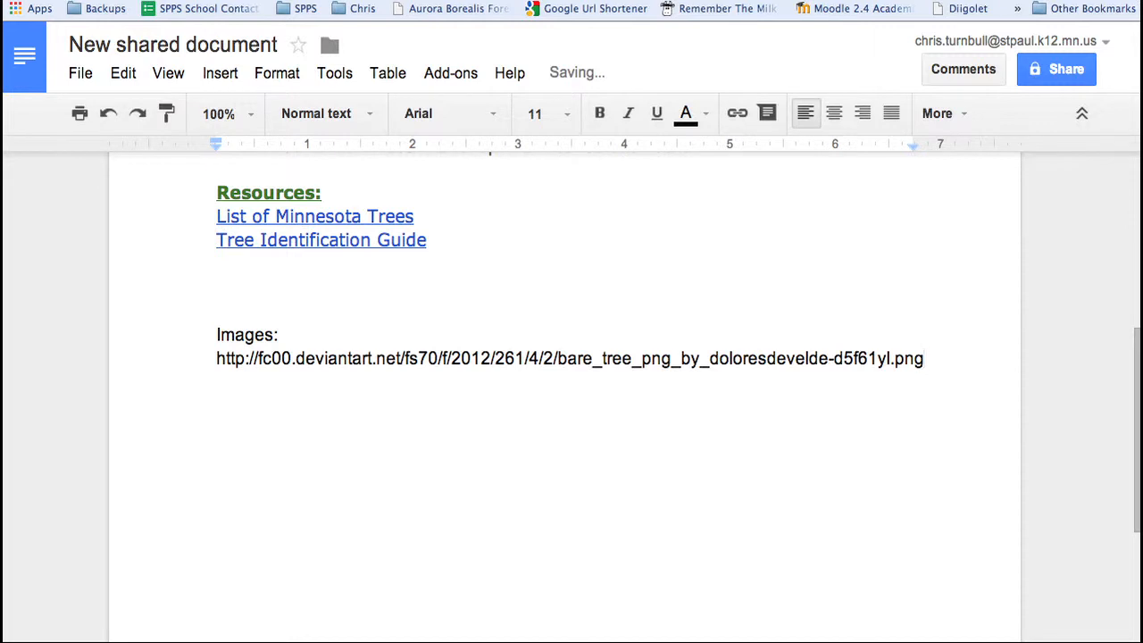
pyautogui.press('Return')
# - Move the "Images:" label and its link further down the page by adding eight blank lines above them
pyautogui.click(213, 335)
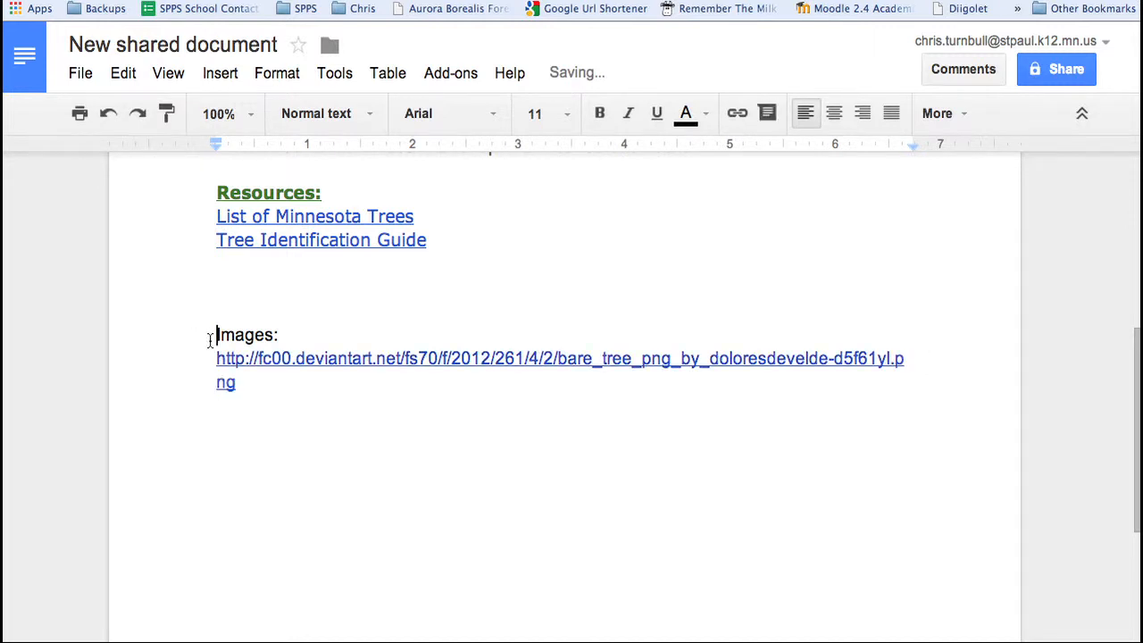
pyautogui.press('Return')
pyautogui.press('Return')
pyautogui.press('Return')
pyautogui.press('Return')
pyautogui.press('Return')
pyautogui.press('Return')
pyautogui.press('Return')
pyautogui.press('Return')
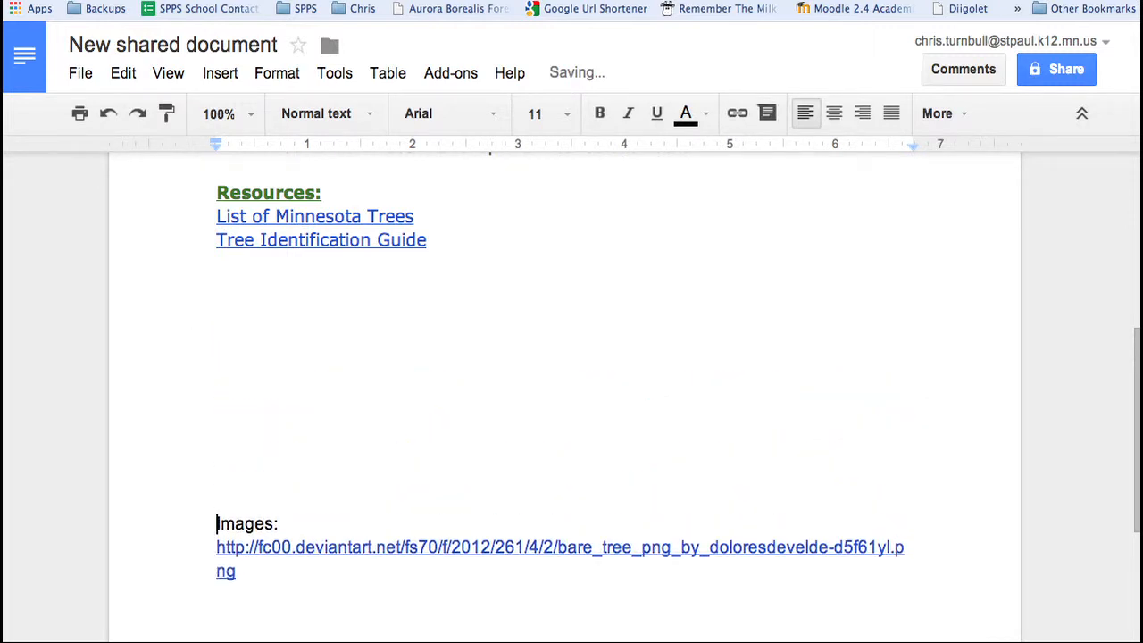
# - Make the "Images:" label above the tree image's source link bold
pyautogui.moveTo(278, 523); pyautogui.dragTo(192, 524)
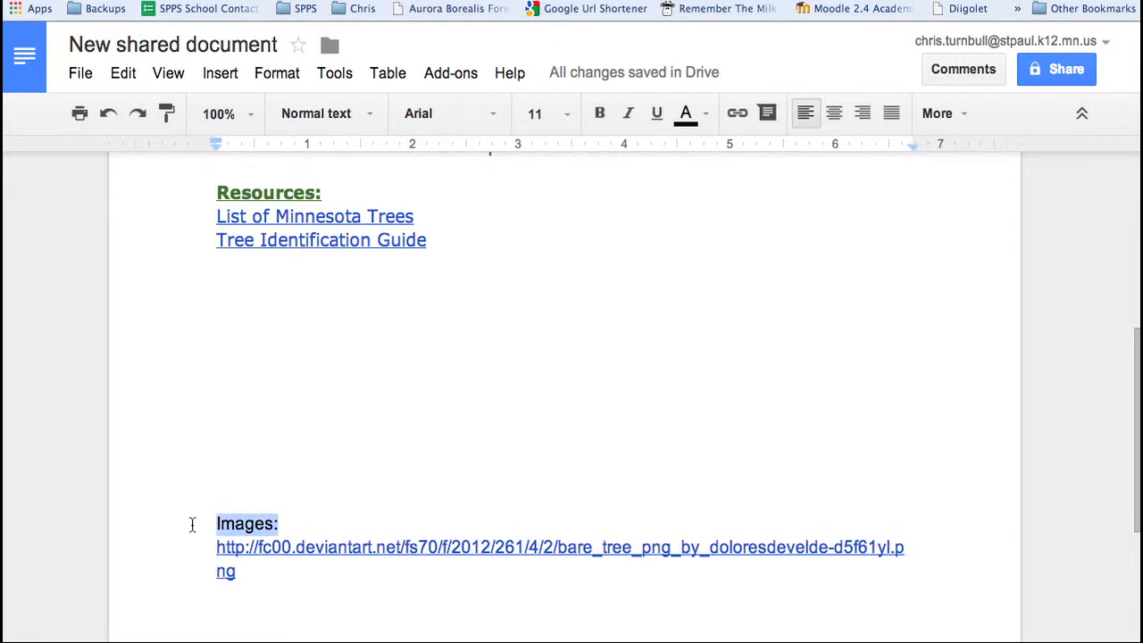
pyautogui.press('super+b')
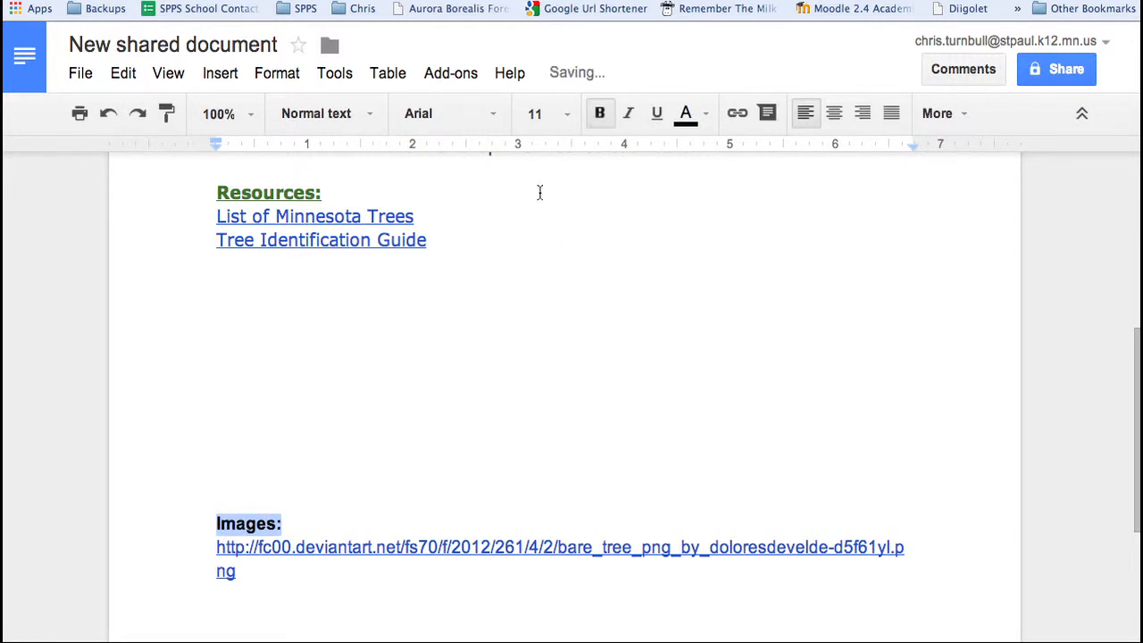
pyautogui.click(486, 449)
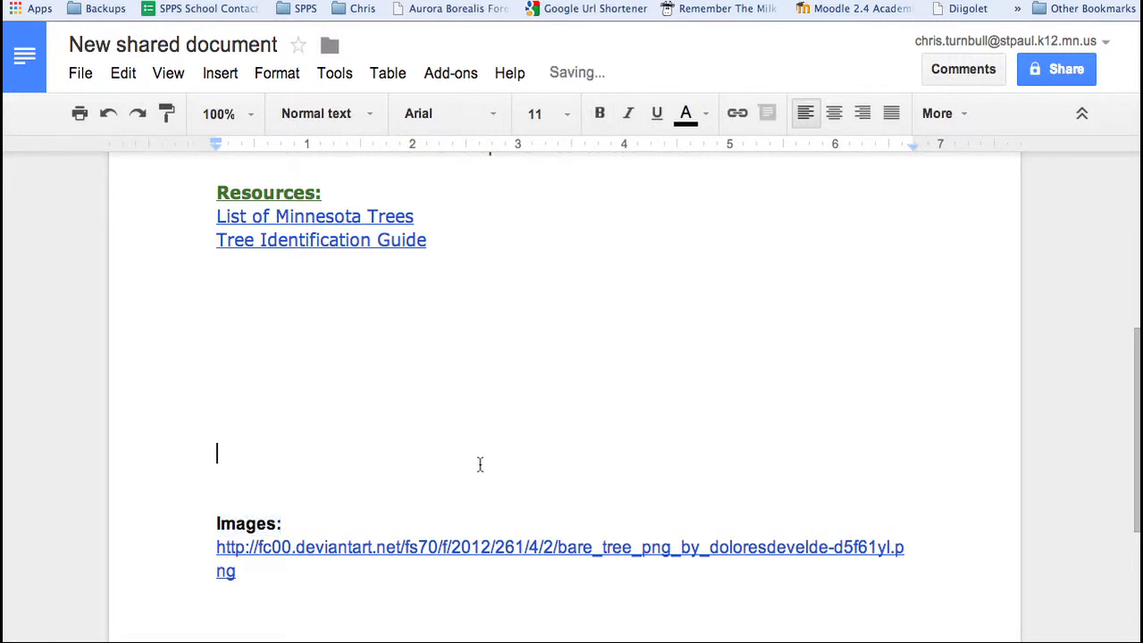
pyautogui.click(219, 284)
pyautogui.scroll(5, 221, 285)
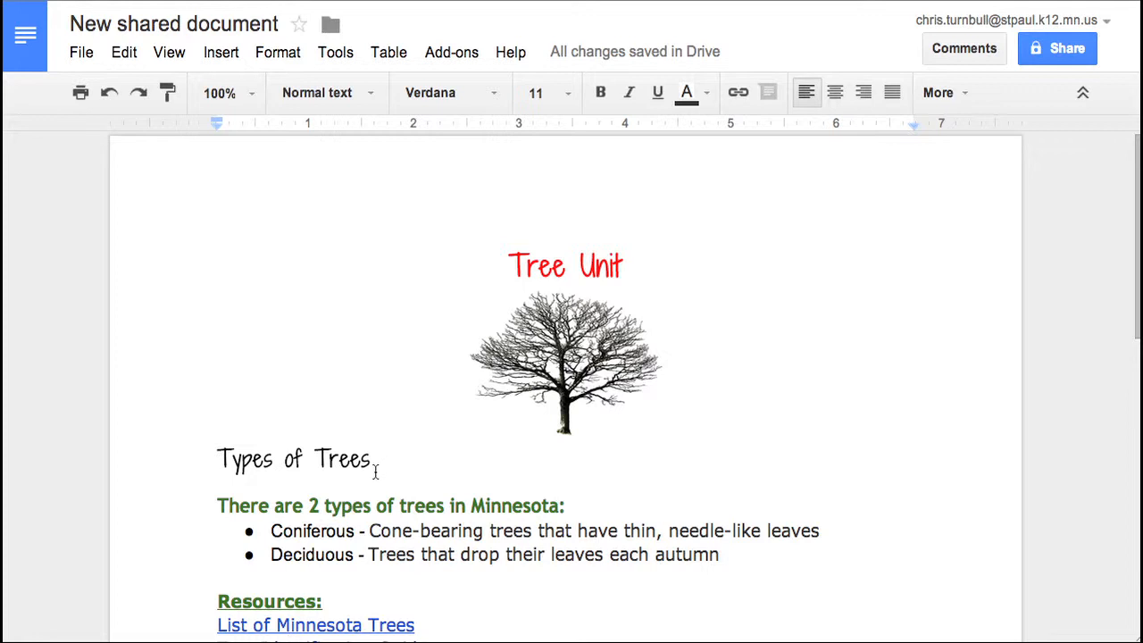
pyautogui.click(252, 483)
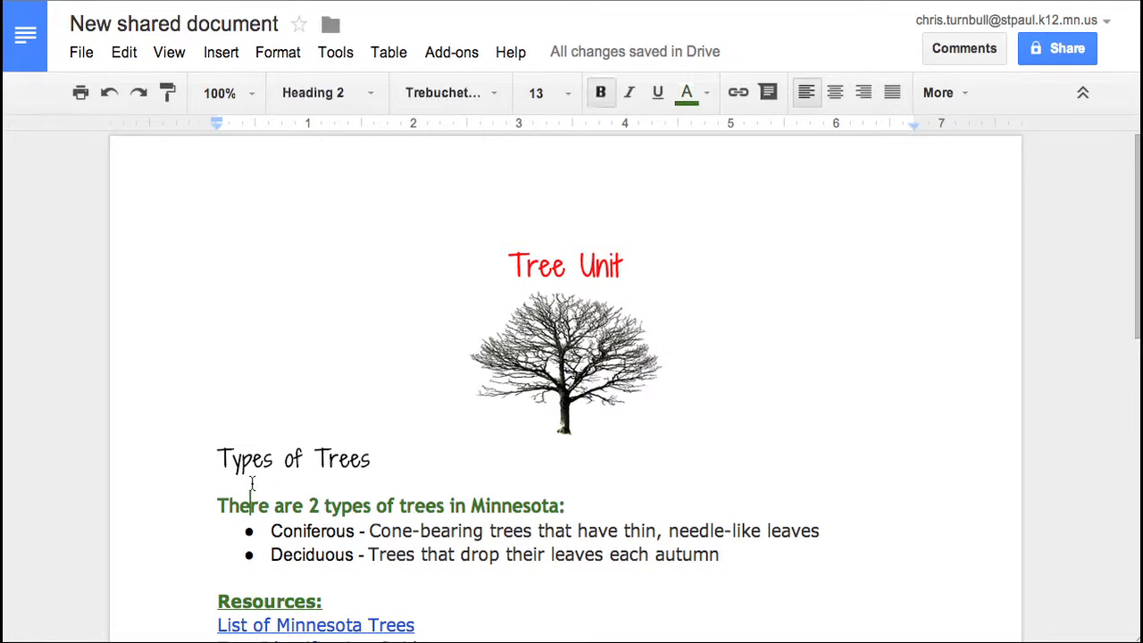
pyautogui.click(390, 461)
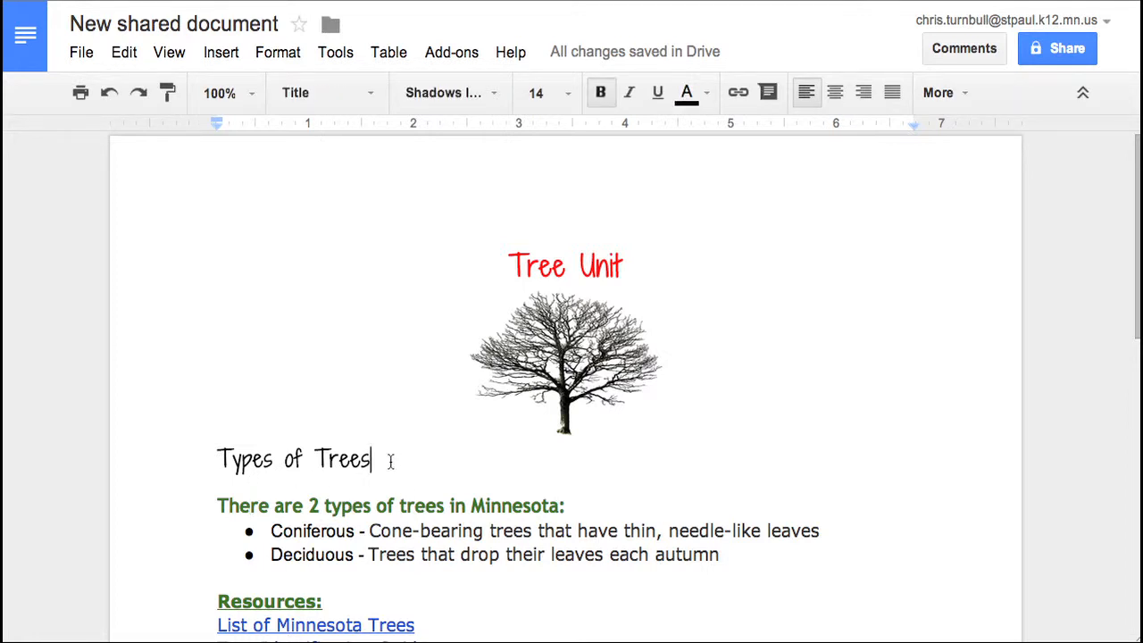
# - Add a blank line below the Tree Identification Guide link, leaving the insertion point there
pyautogui.scroll(-3, 391, 461)
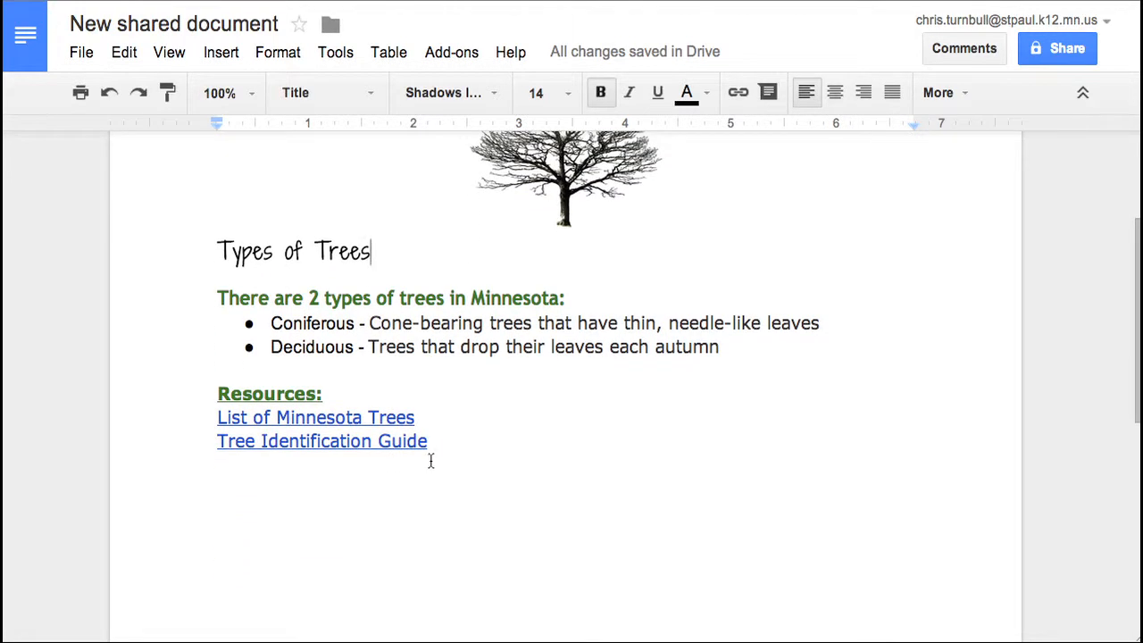
pyautogui.click(431, 461)
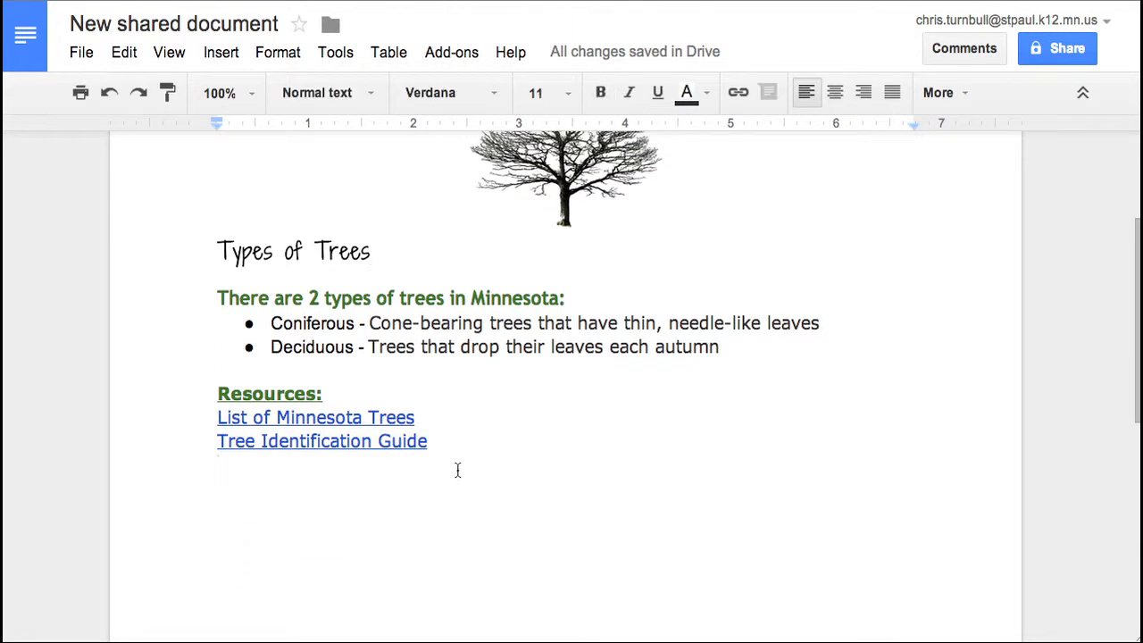
pyautogui.press('Return')
# - Open the Research tool, restrict it to images, and search for "tree"
pyautogui.click(342, 55)
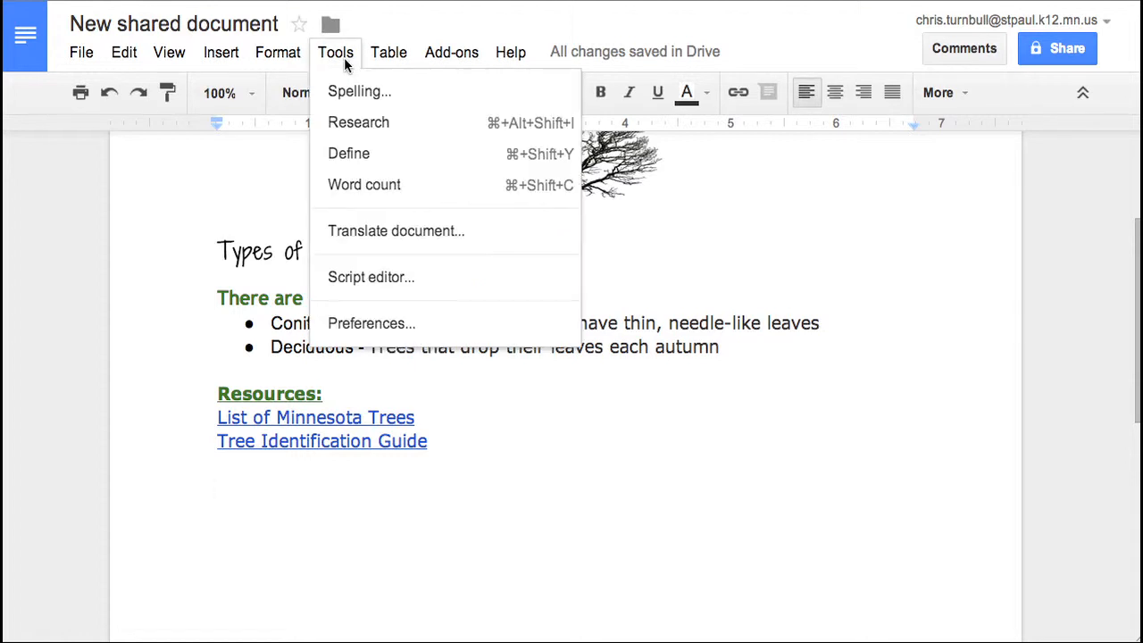
pyautogui.click(357, 123)
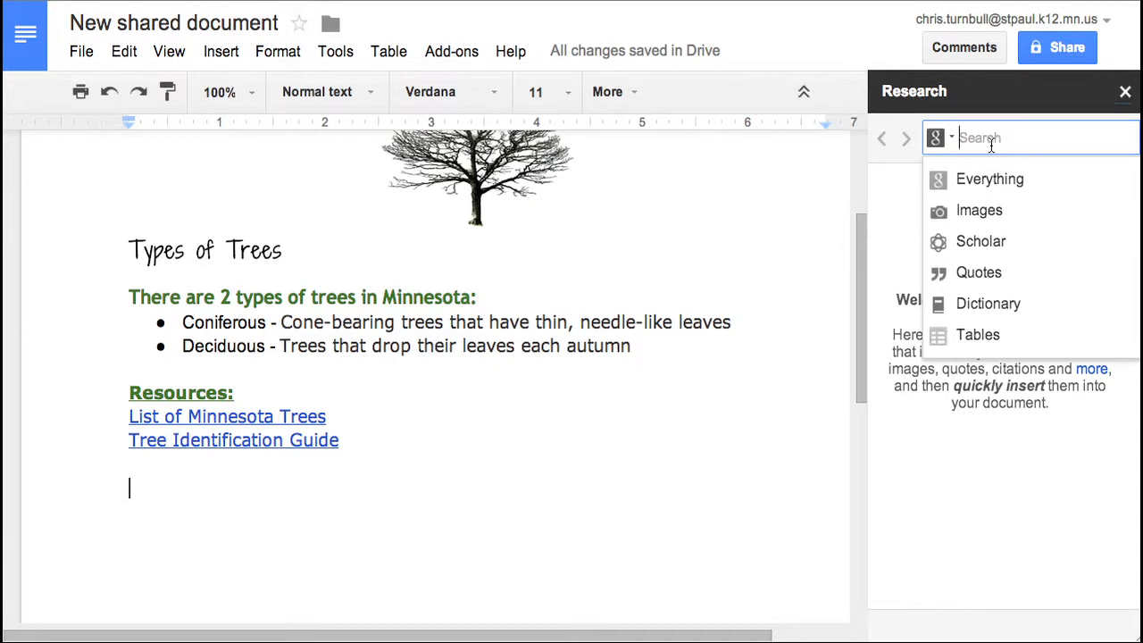
pyautogui.click(980, 211)
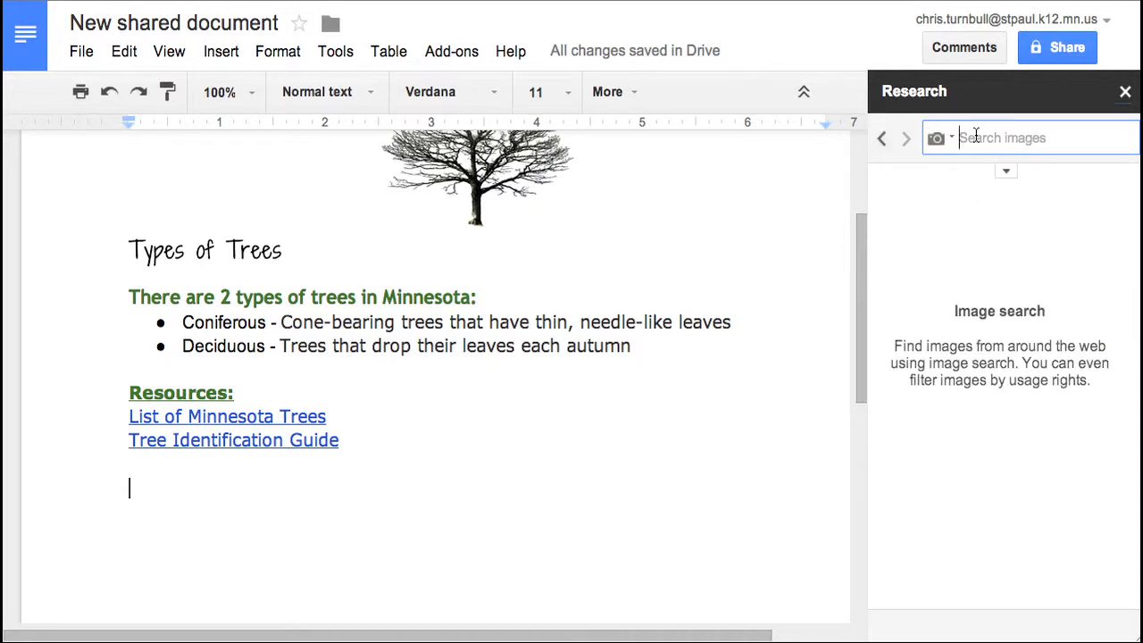
pyautogui.write('tree')
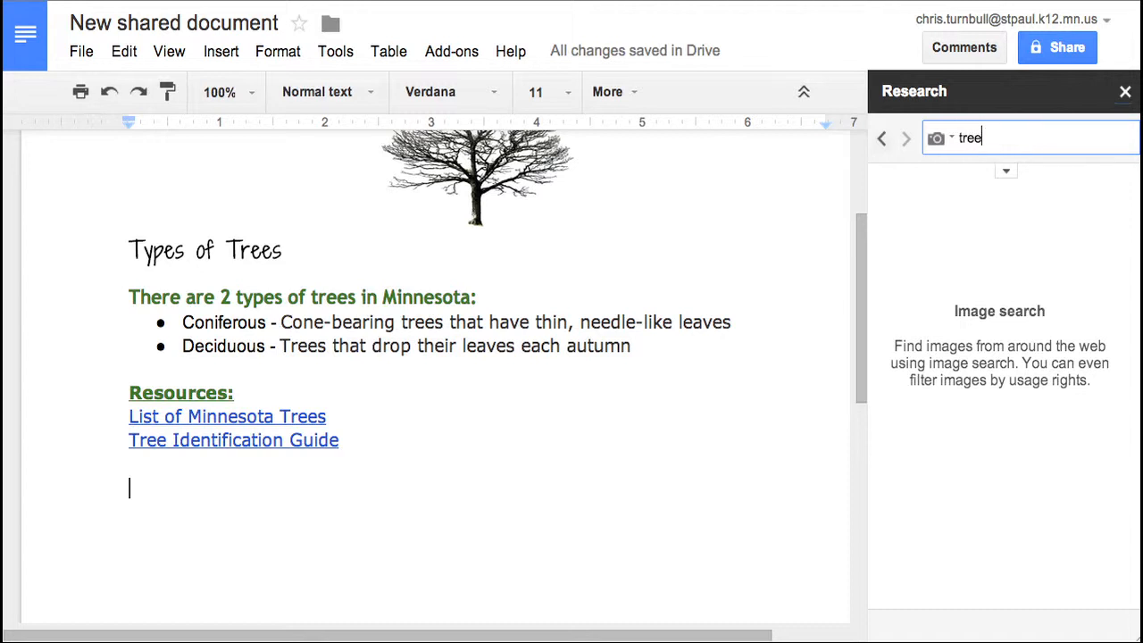
pyautogui.press('Return')
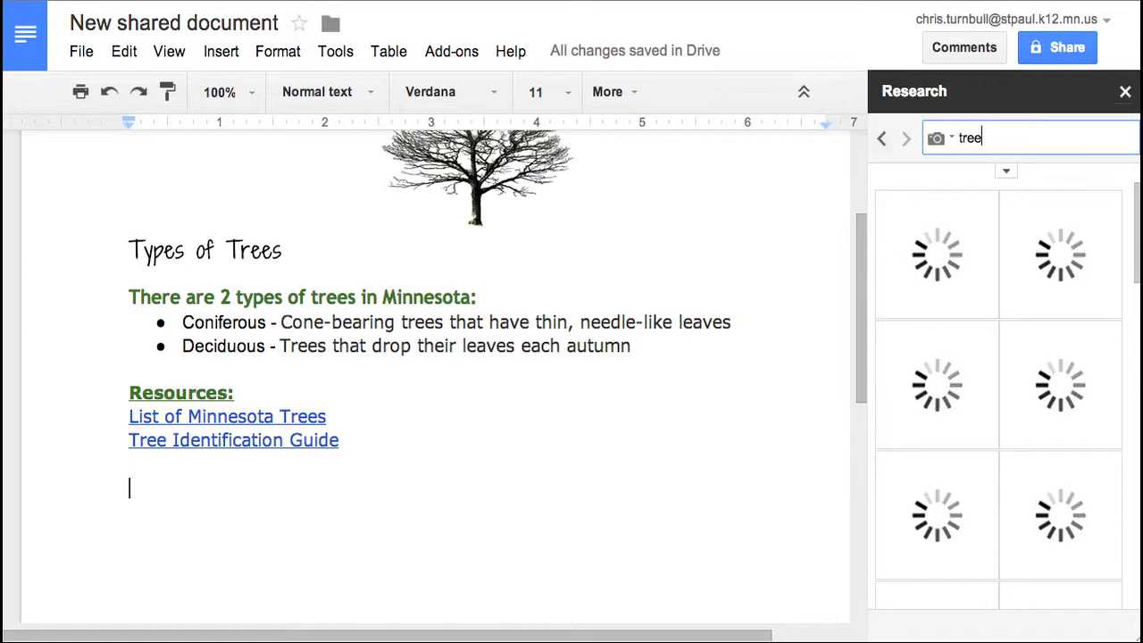
# - Filter the tree image results by usage rights to "Free to use, share or modify, even commercially"
pyautogui.click(1006, 176)
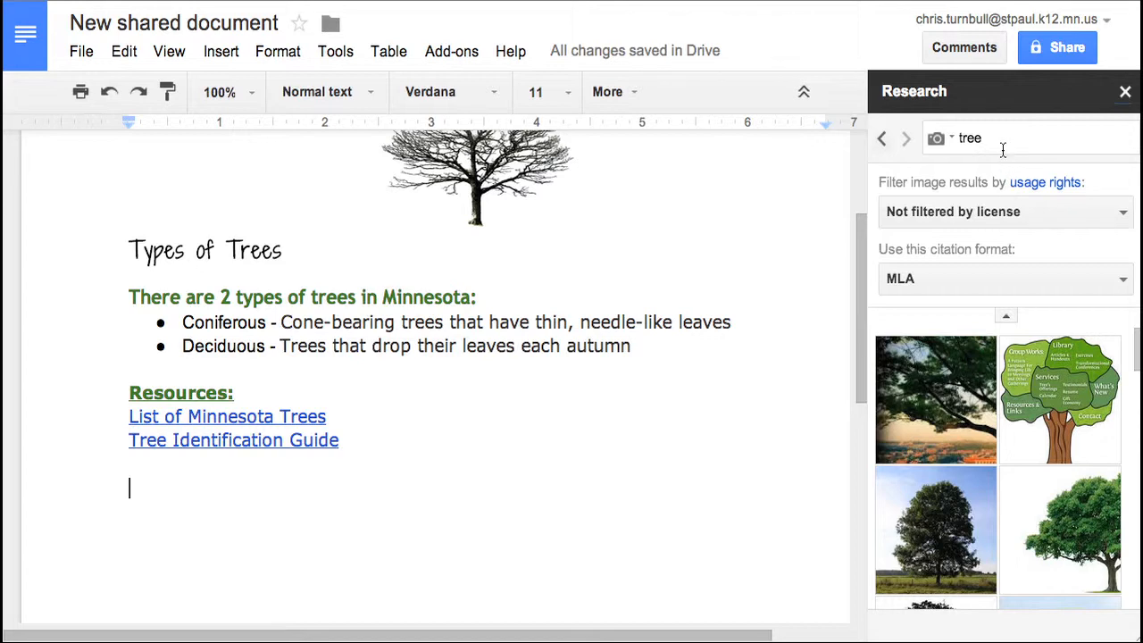
pyautogui.click(1006, 318)
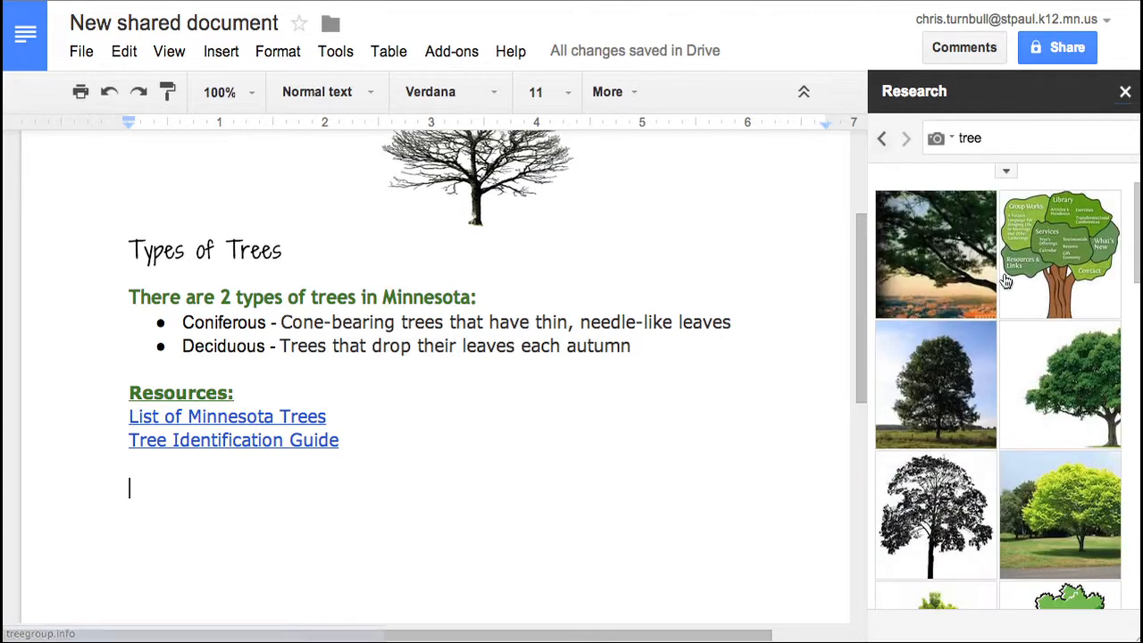
pyautogui.click(1006, 175)
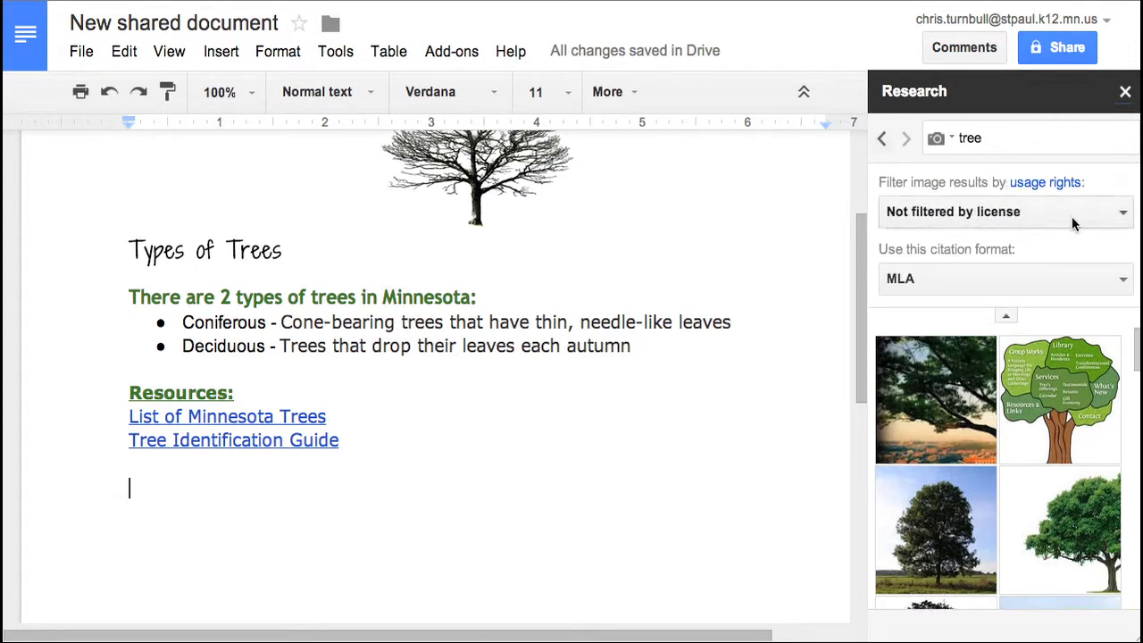
pyautogui.click(1123, 211)
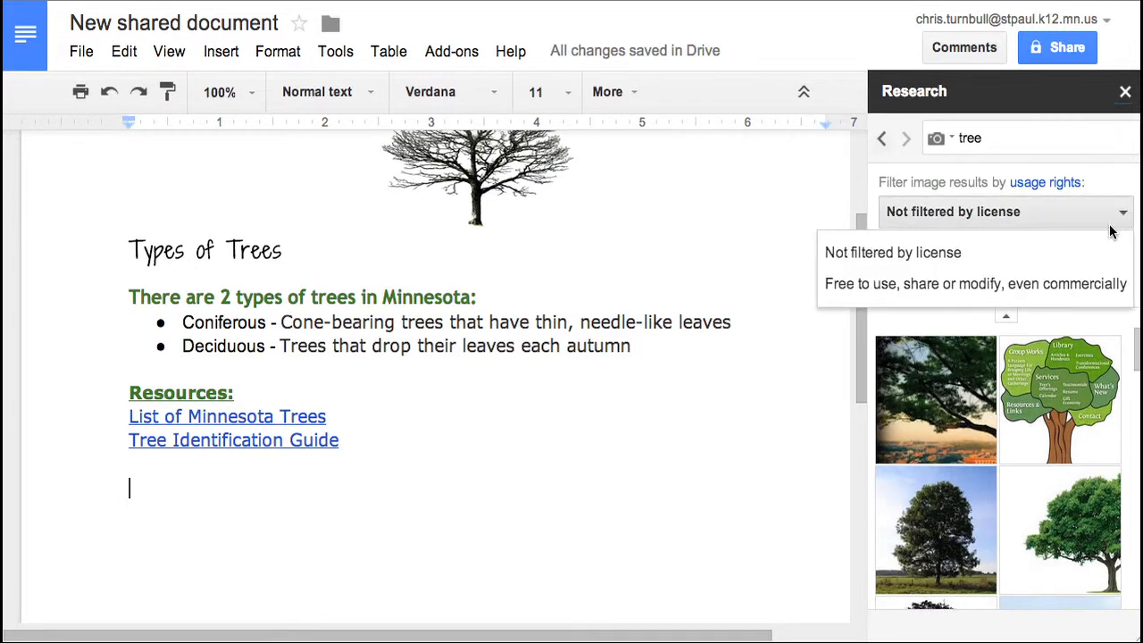
pyautogui.click(1057, 283)
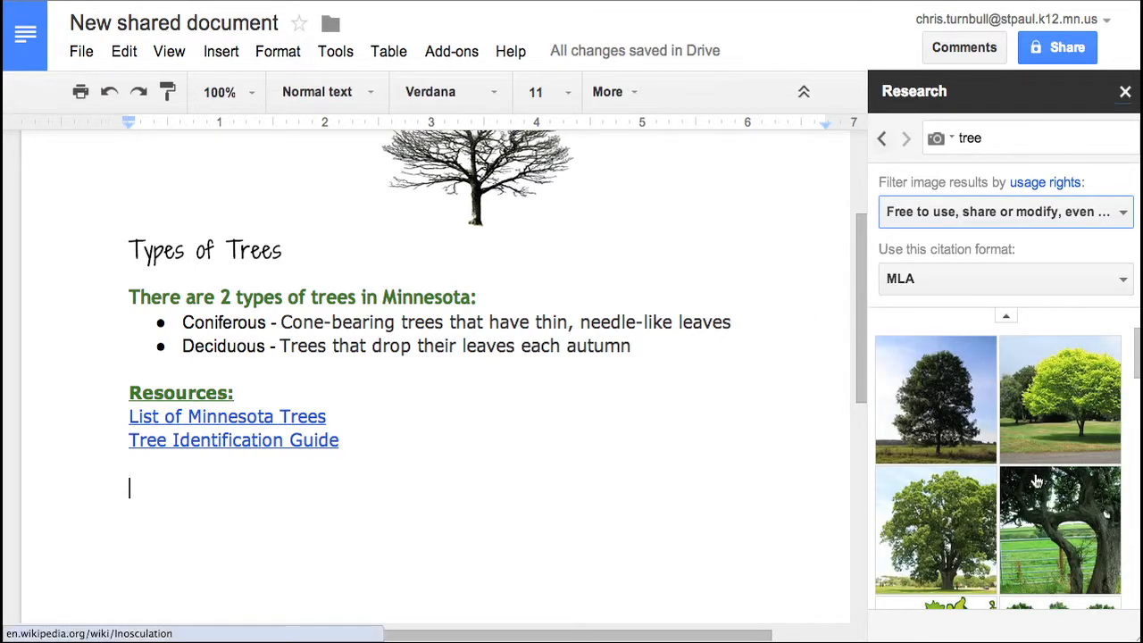
# - Browse the license-filtered tree images for a suitable picture
pyautogui.scroll(-2, 1035, 483)
pyautogui.moveTo(1035, 482)
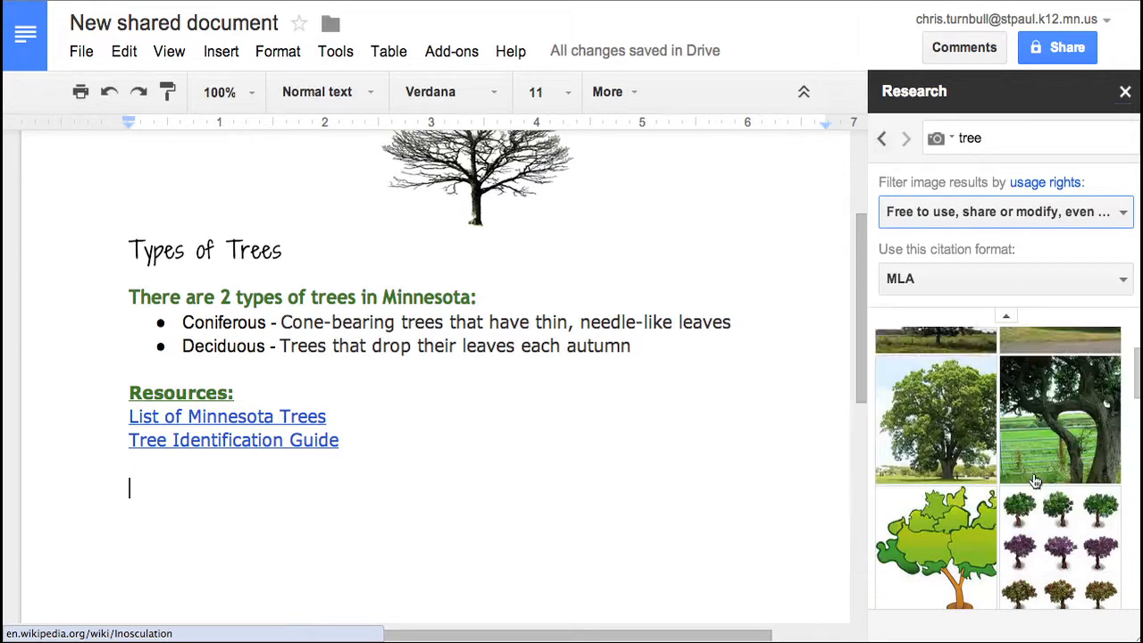
pyautogui.scroll(-4, 1035, 482)
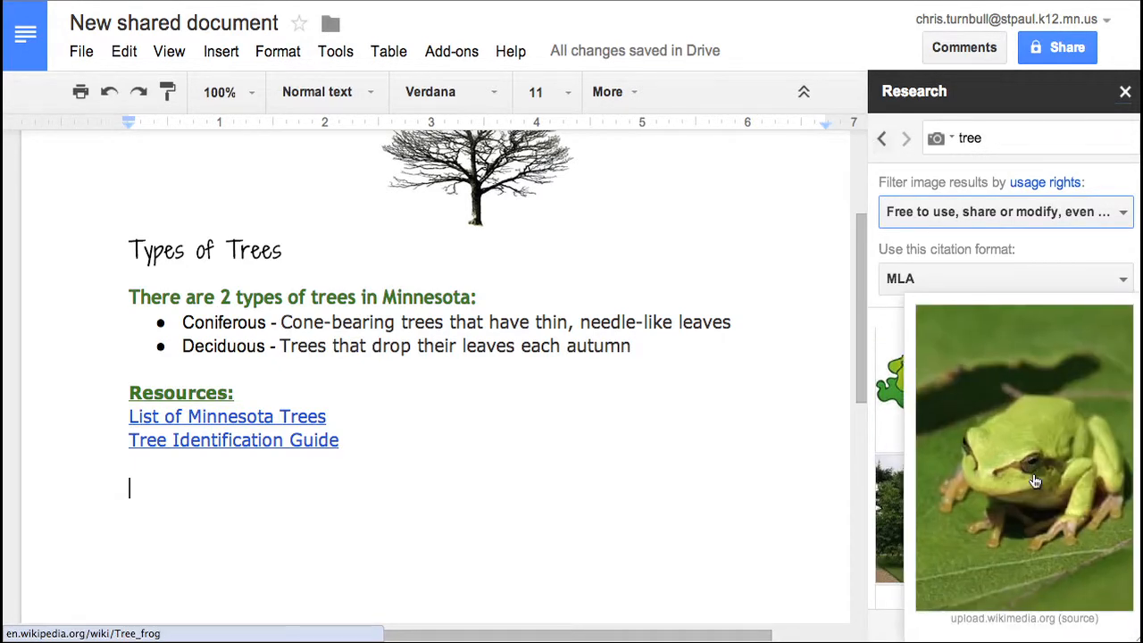
pyautogui.scroll(-3, 1035, 482)
pyautogui.scroll(-4, 1034, 482)
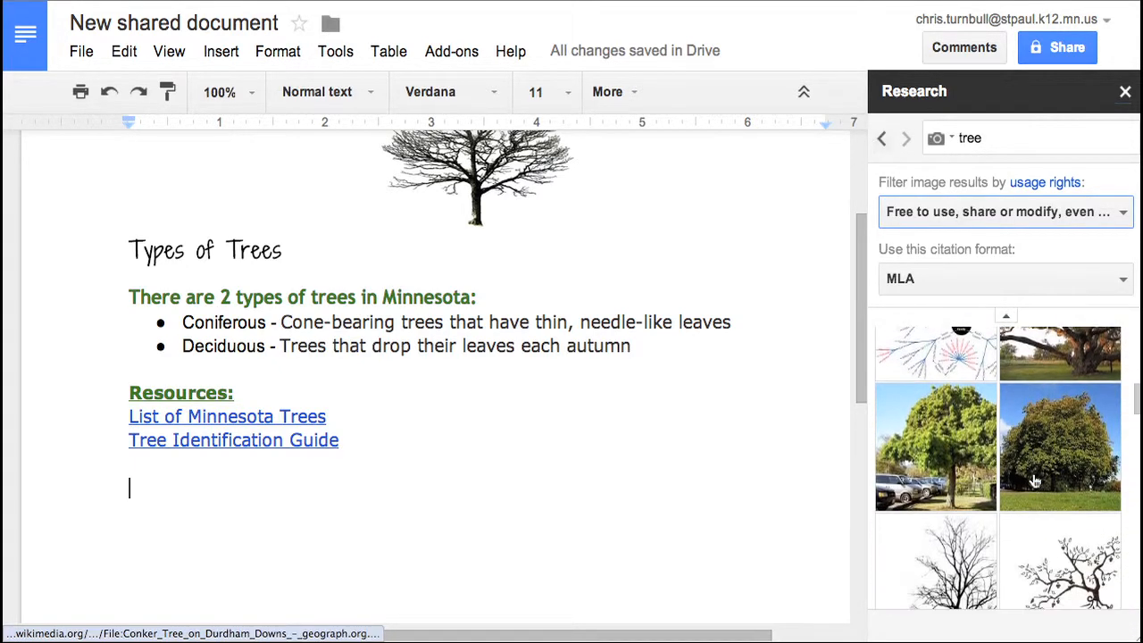
pyautogui.scroll(-4, 1034, 482)
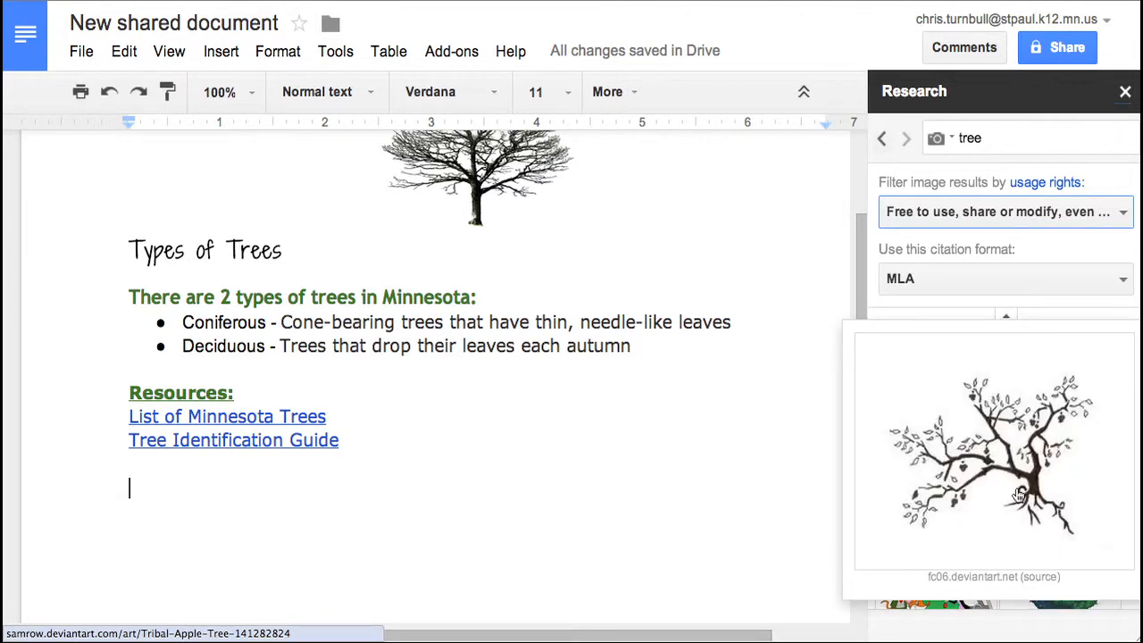
pyautogui.scroll(-6, 950, 477)
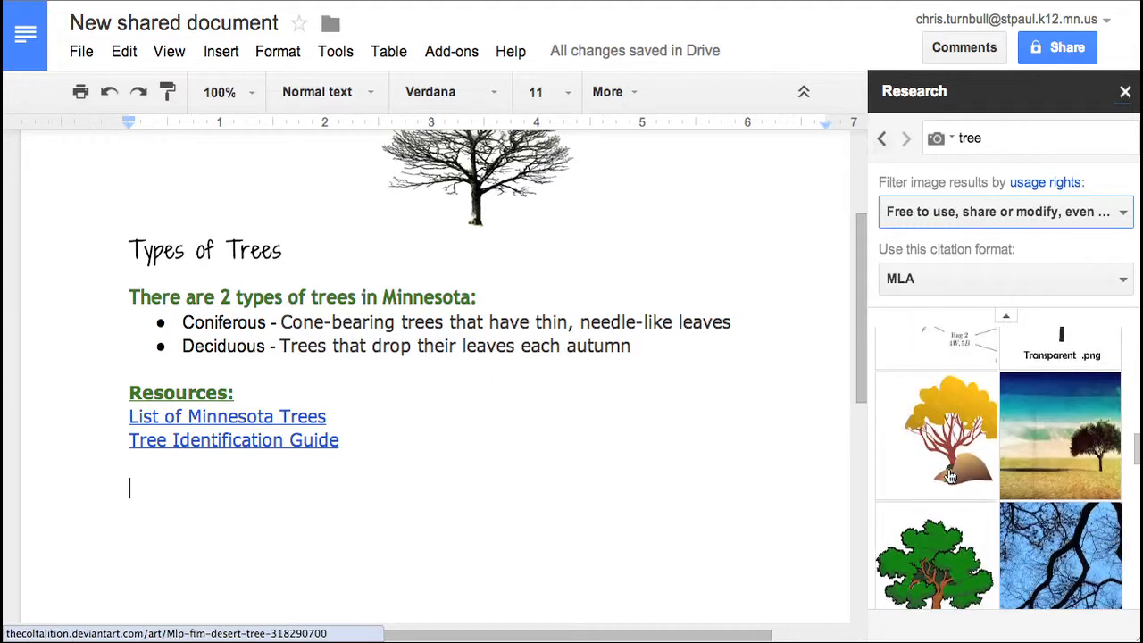
pyautogui.scroll(-2, 949, 477)
pyautogui.scroll(-5, 950, 476)
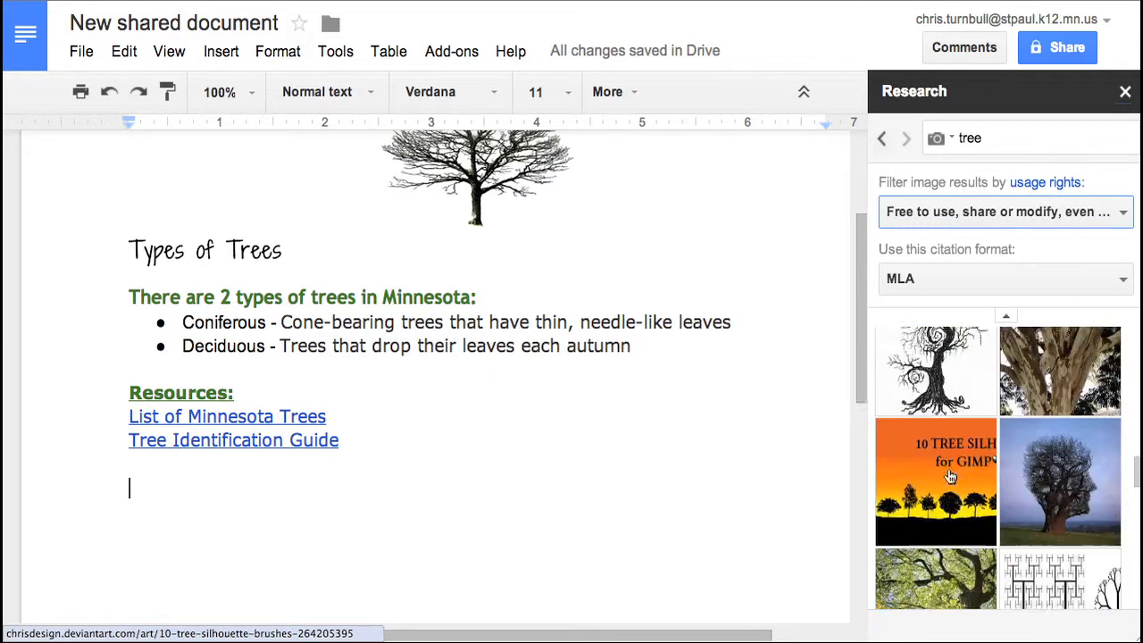
pyautogui.scroll(-8, 950, 477)
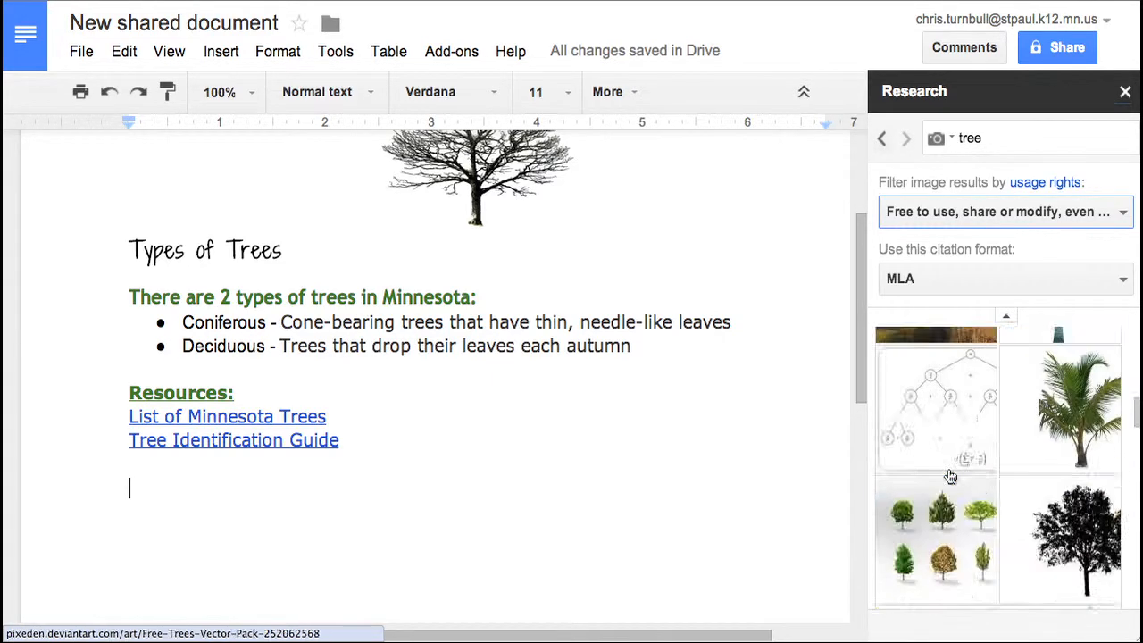
pyautogui.scroll(-3, 950, 476)
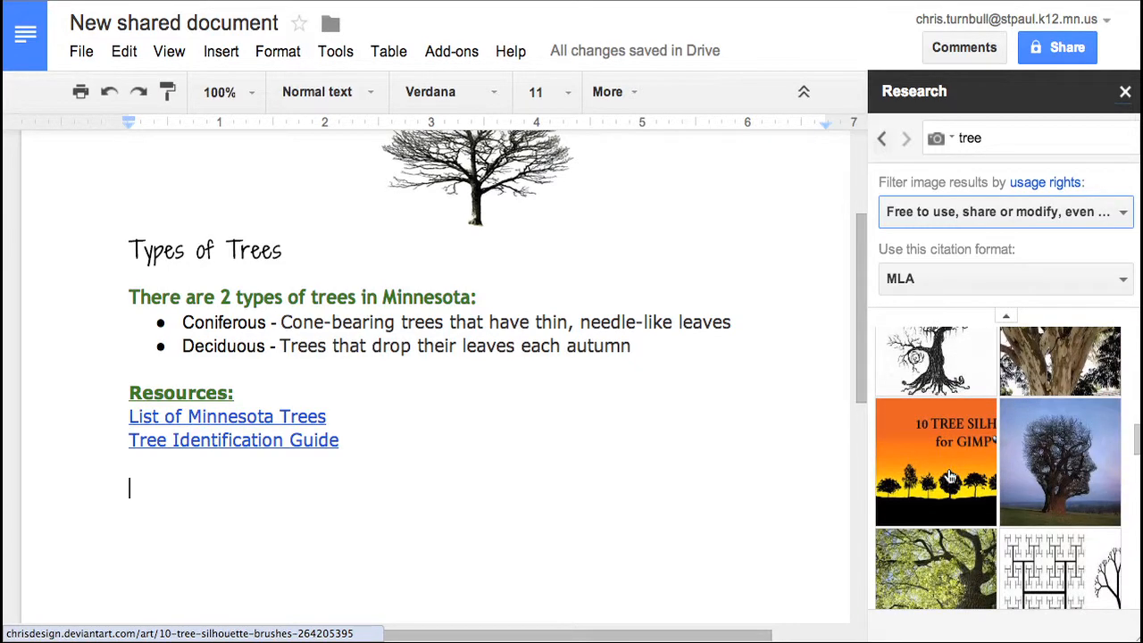
# - View the Flickr source page of the head-shaped tree photo, then return to the document
pyautogui.moveTo(969, 457)
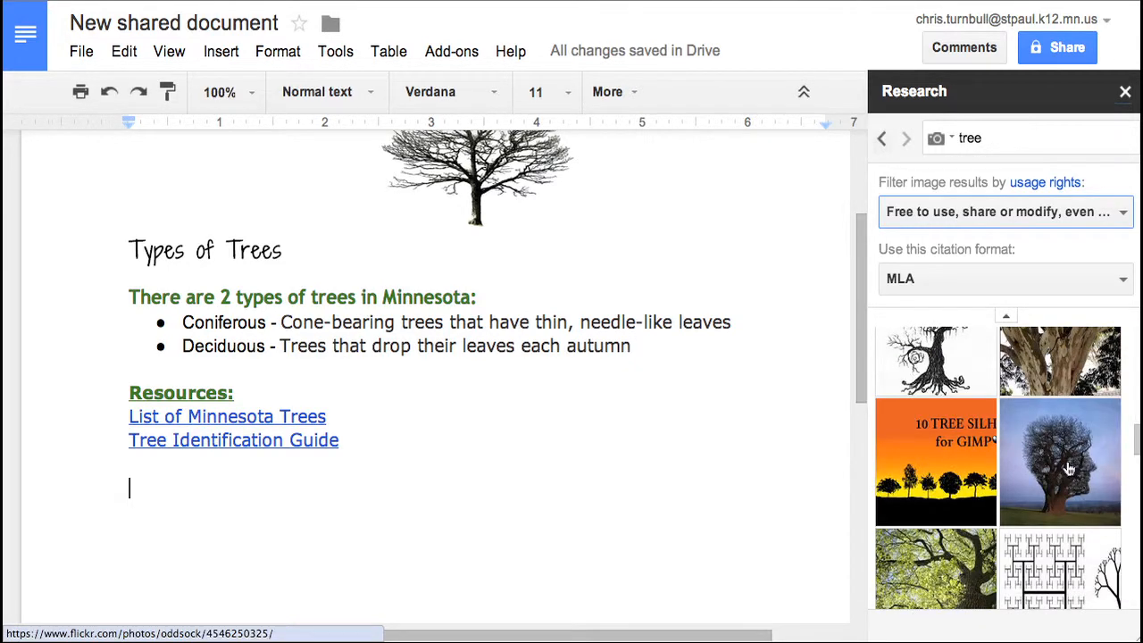
pyautogui.moveTo(1069, 470)
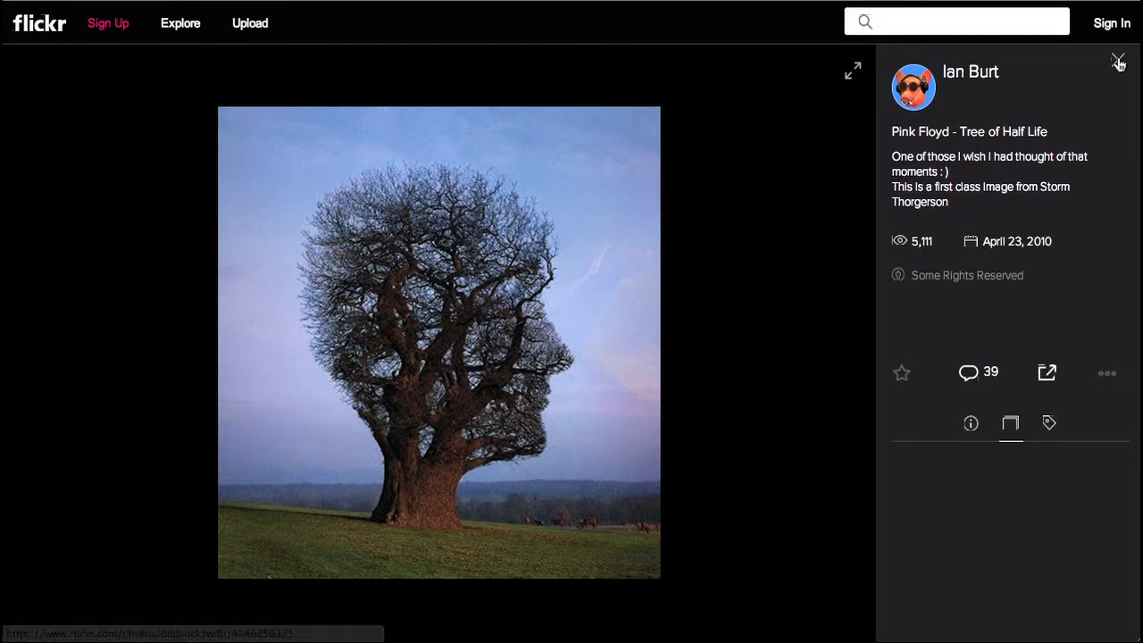
pyautogui.click(1119, 63)
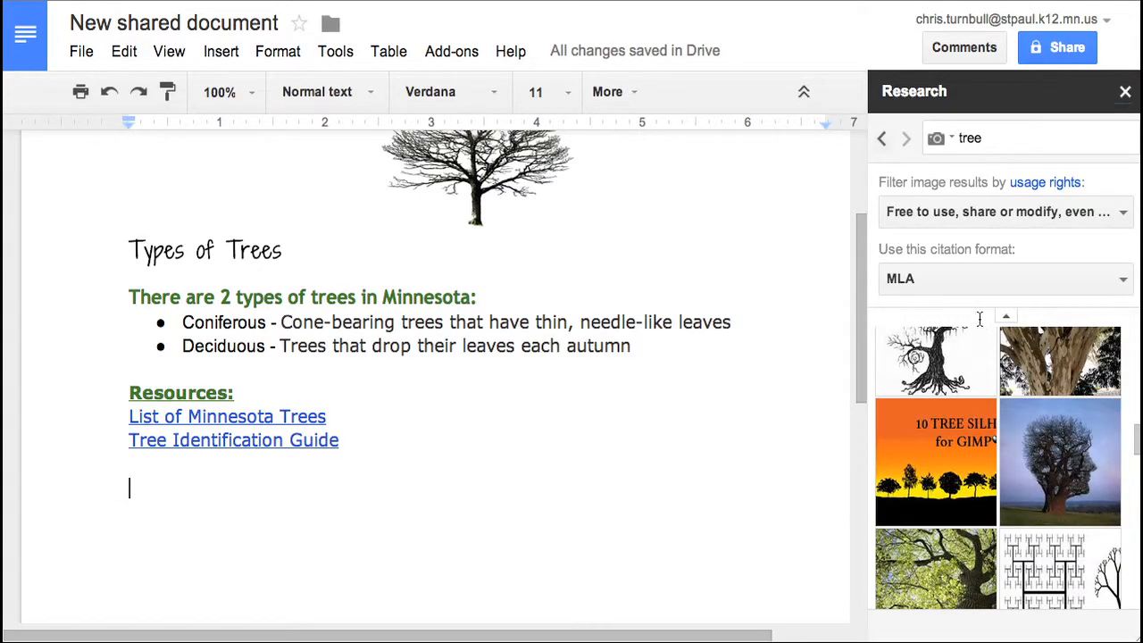
# - Insert the head-shaped tree photo from the research results below the resource links and check its footnote citation at the page's end
pyautogui.moveTo(1043, 422)
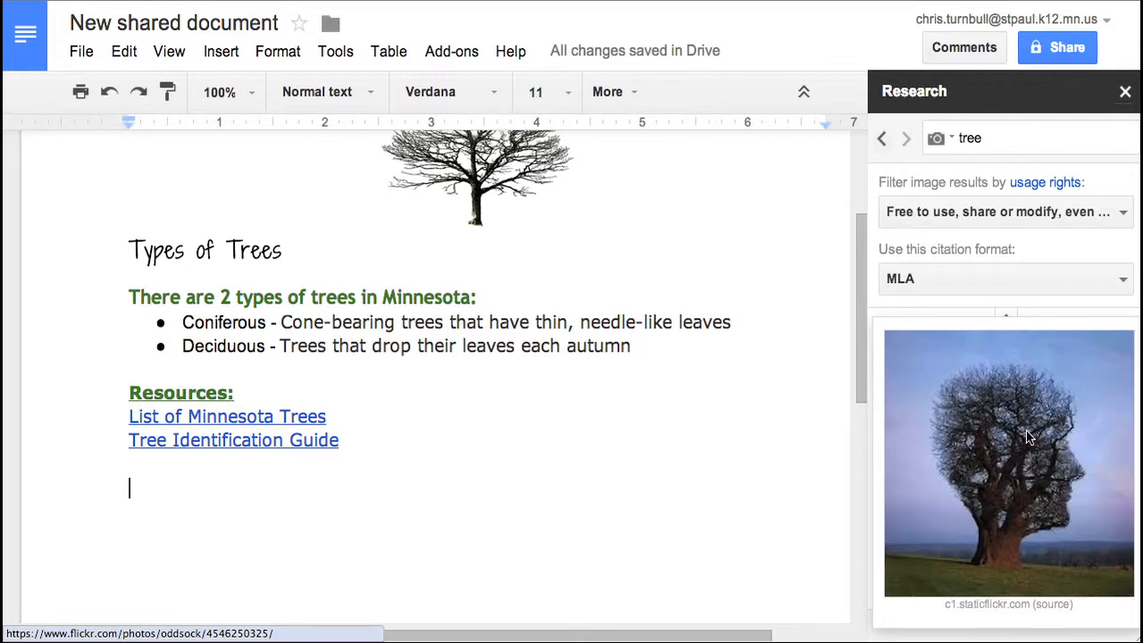
pyautogui.moveTo(1041, 436); pyautogui.dragTo(202, 521)
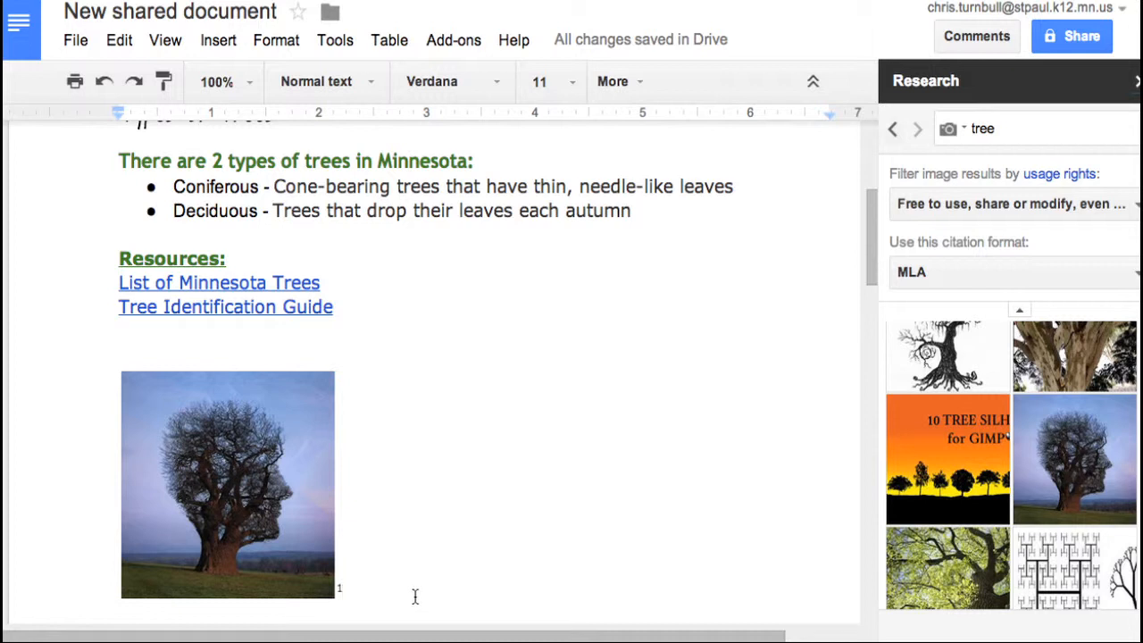
pyautogui.scroll(-2, 415, 596)
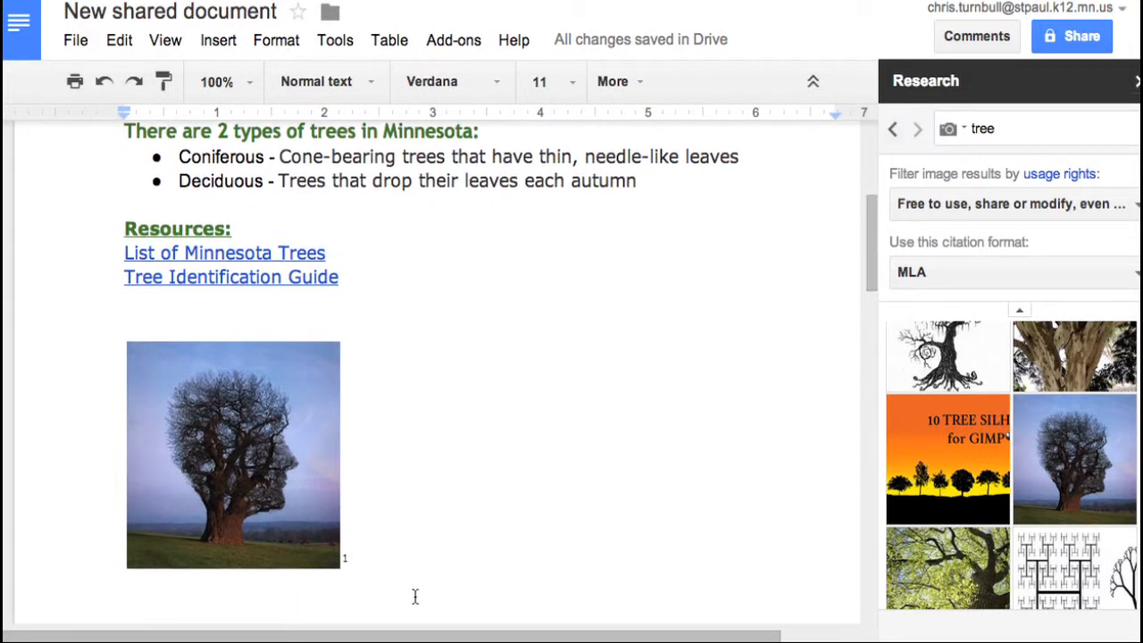
pyautogui.scroll(-5, 416, 597)
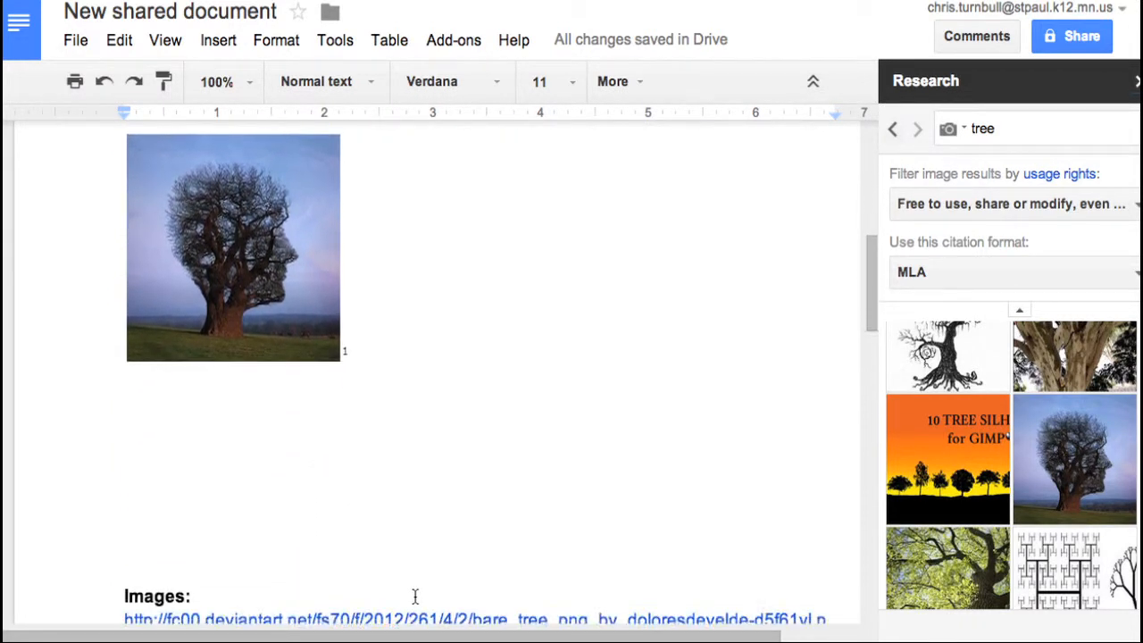
pyautogui.scroll(-3, 415, 596)
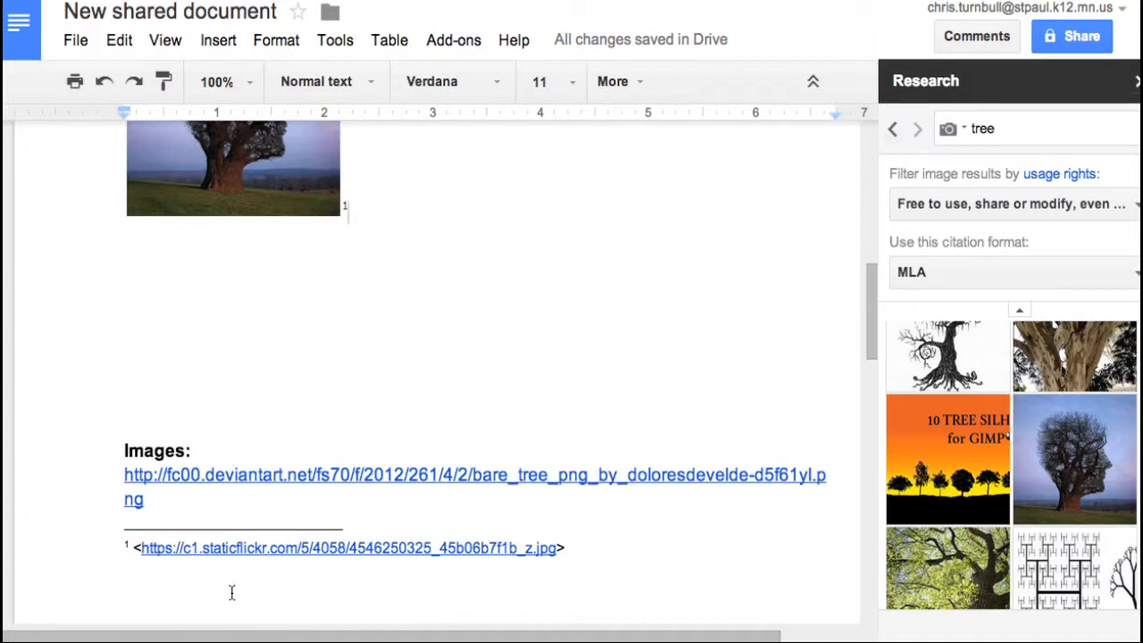
pyautogui.scroll(-5, 273, 592)
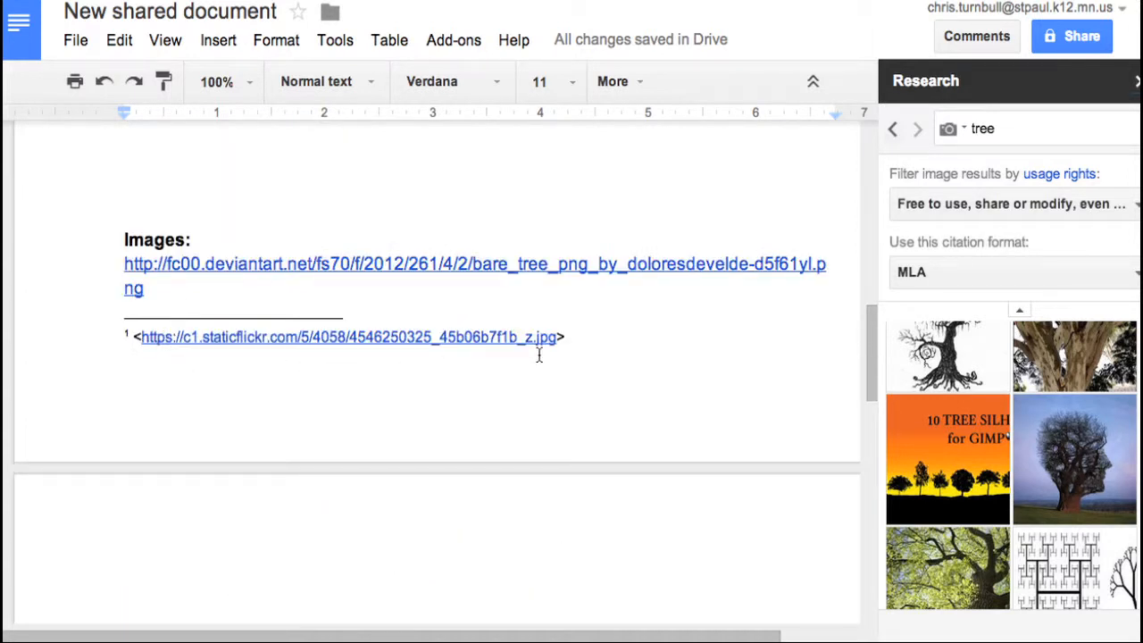
# - Shrink the head-shaped tree photo below the resource links proportionally to about 1.4 inches wide
pyautogui.scroll(1, 525, 357)
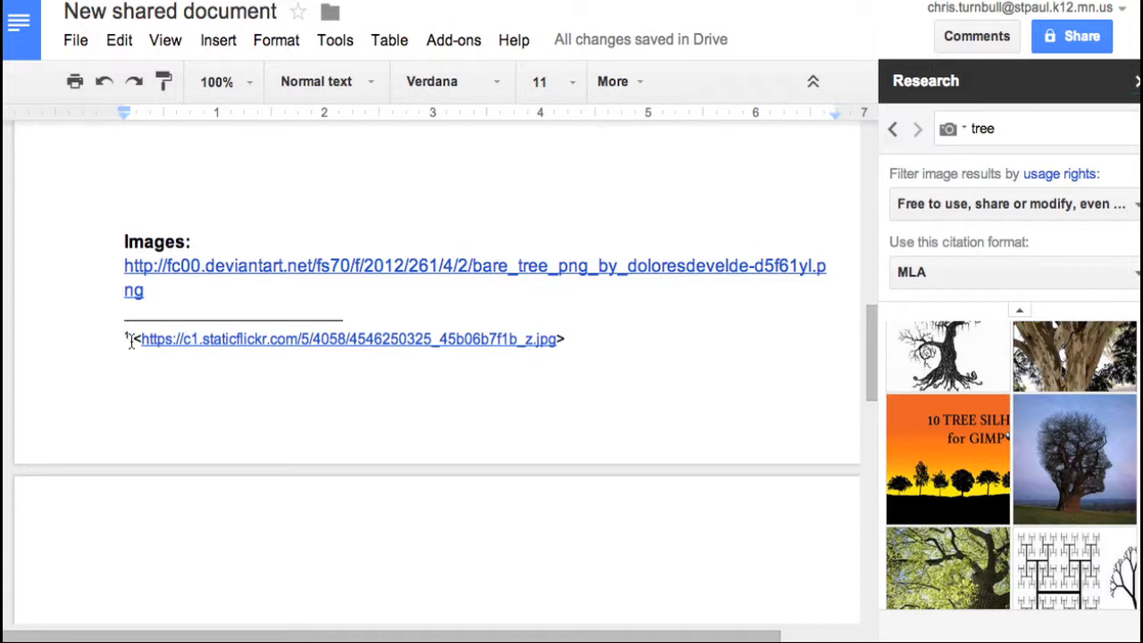
pyautogui.scroll(8, 130, 339)
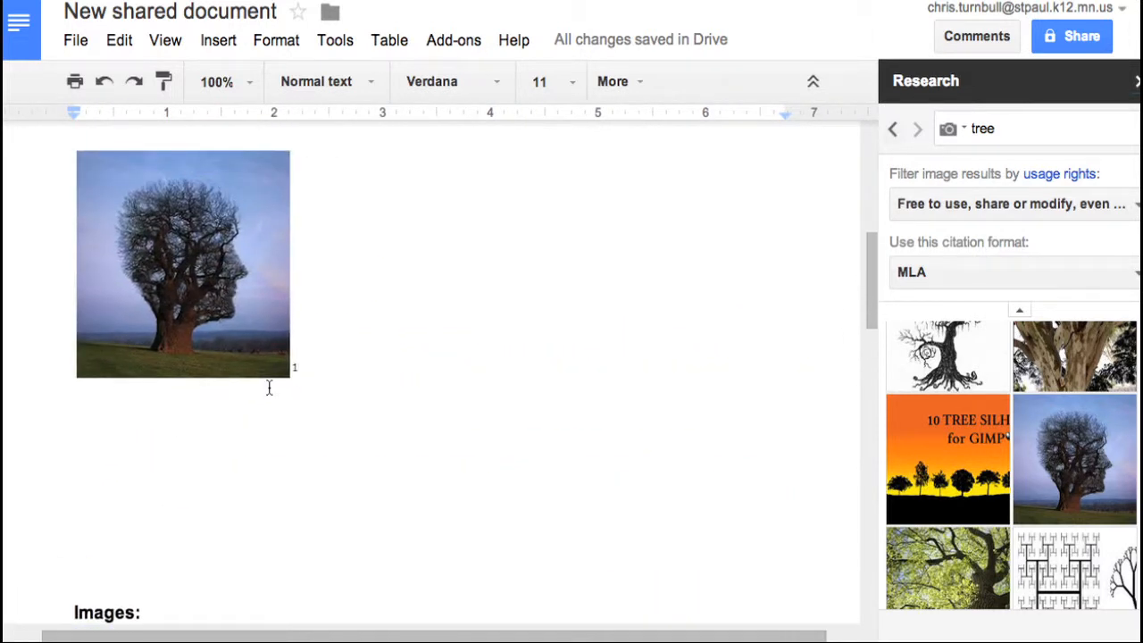
pyautogui.scroll(2, 269, 388)
pyautogui.click(256, 384)
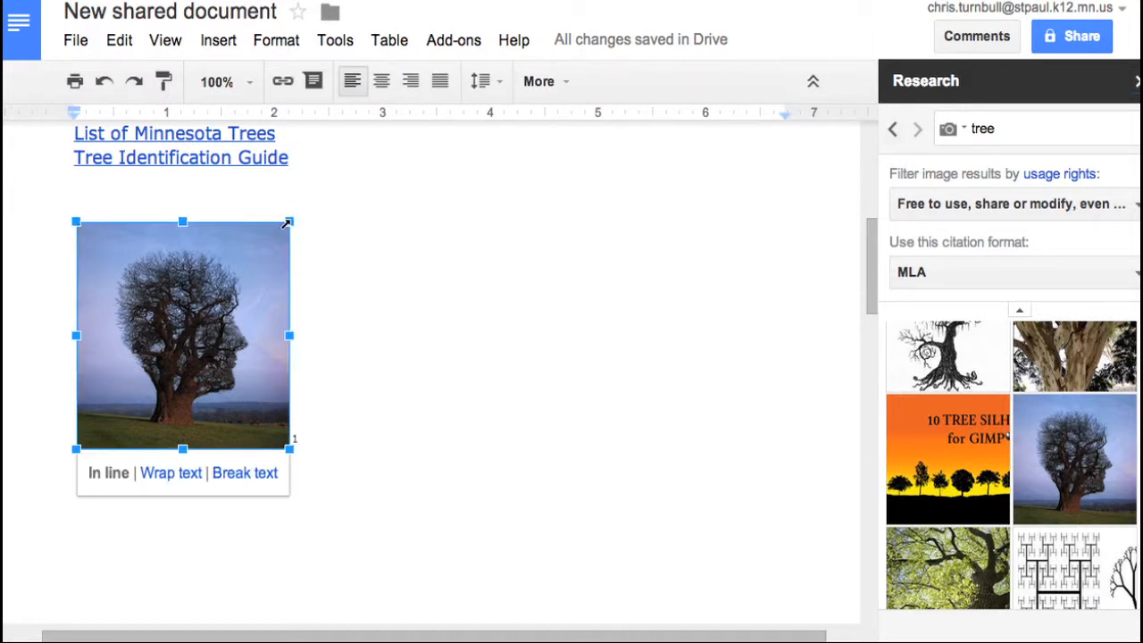
pyautogui.moveTo(287, 222); pyautogui.dragTo(228, 302)
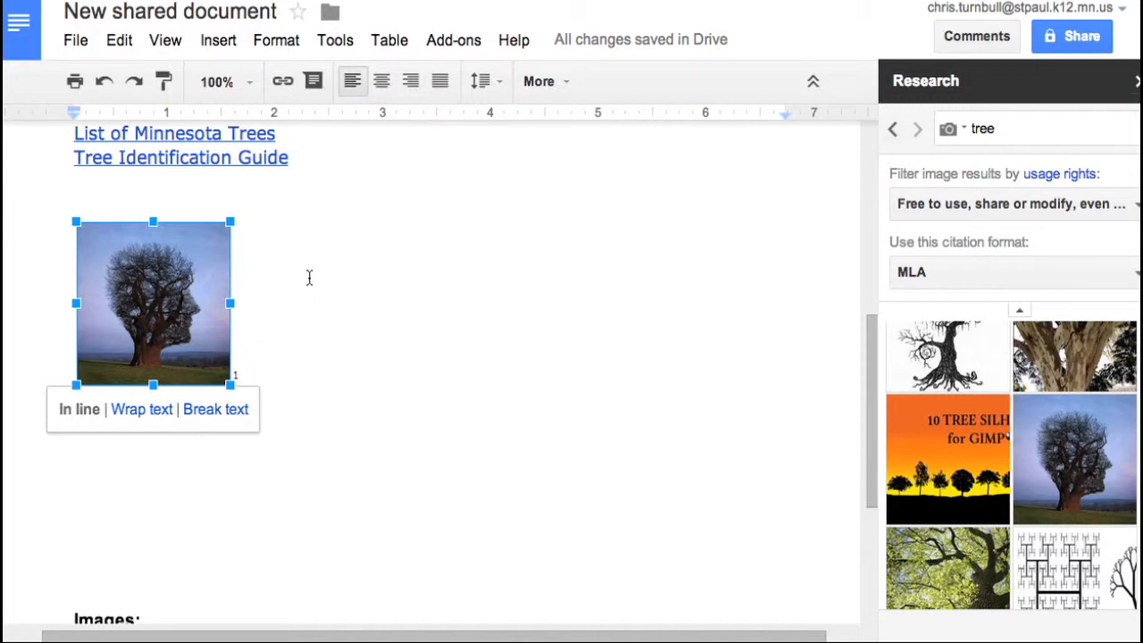
# - Start inserting an image on the blank line above the Images heading and review the Upload, Take a snapshot and By URL sources
pyautogui.click(167, 575)
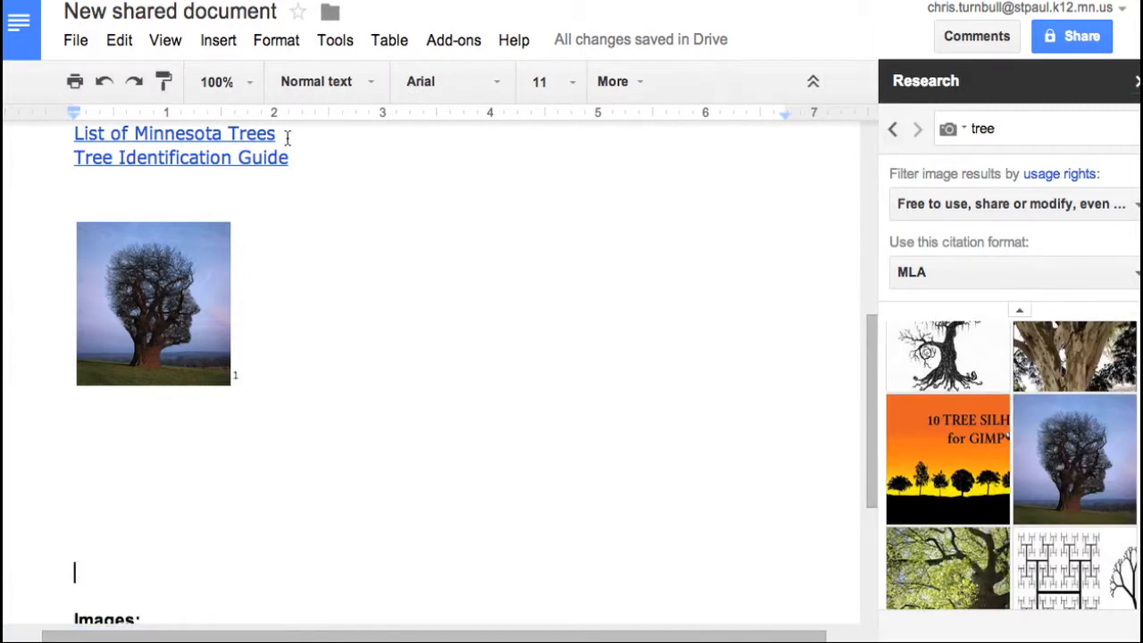
pyautogui.click(224, 44)
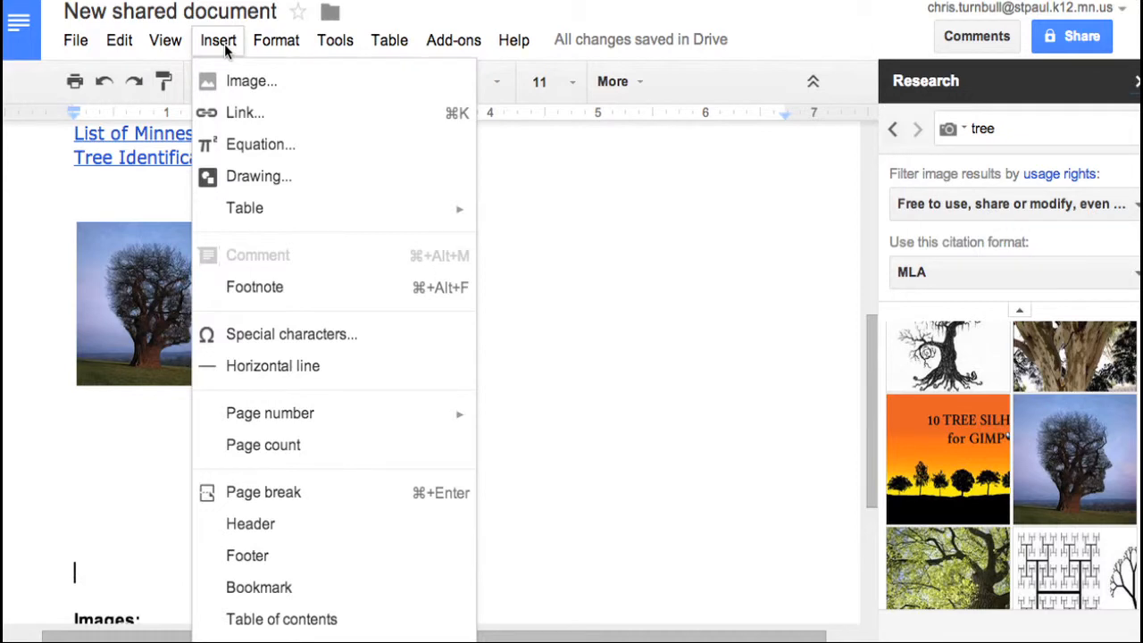
pyautogui.click(240, 81)
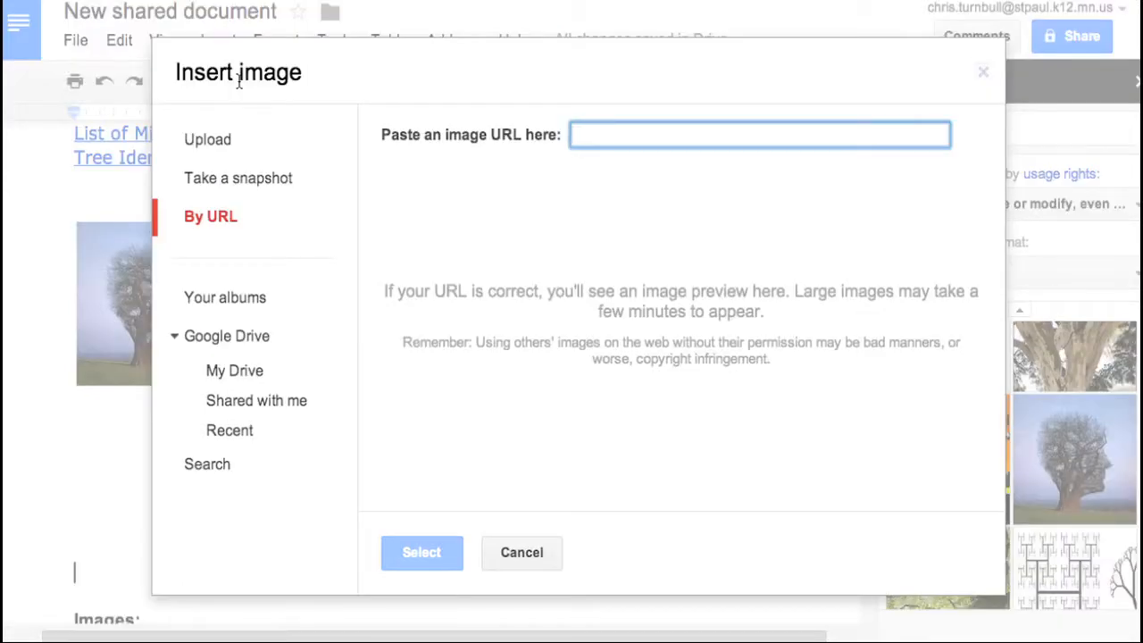
pyautogui.click(219, 145)
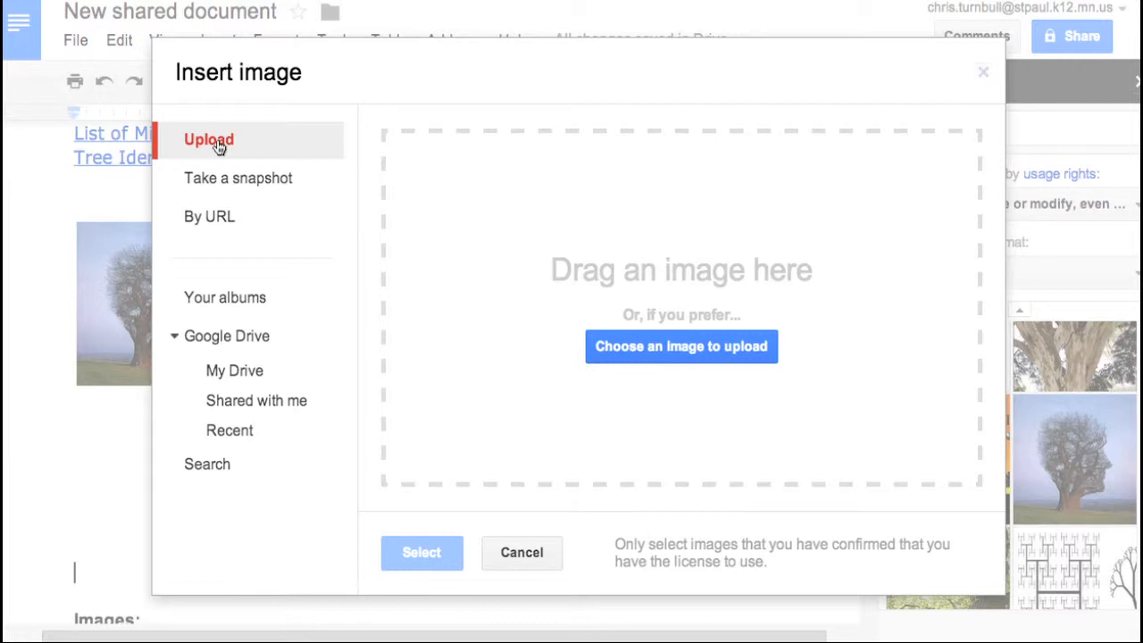
pyautogui.click(226, 184)
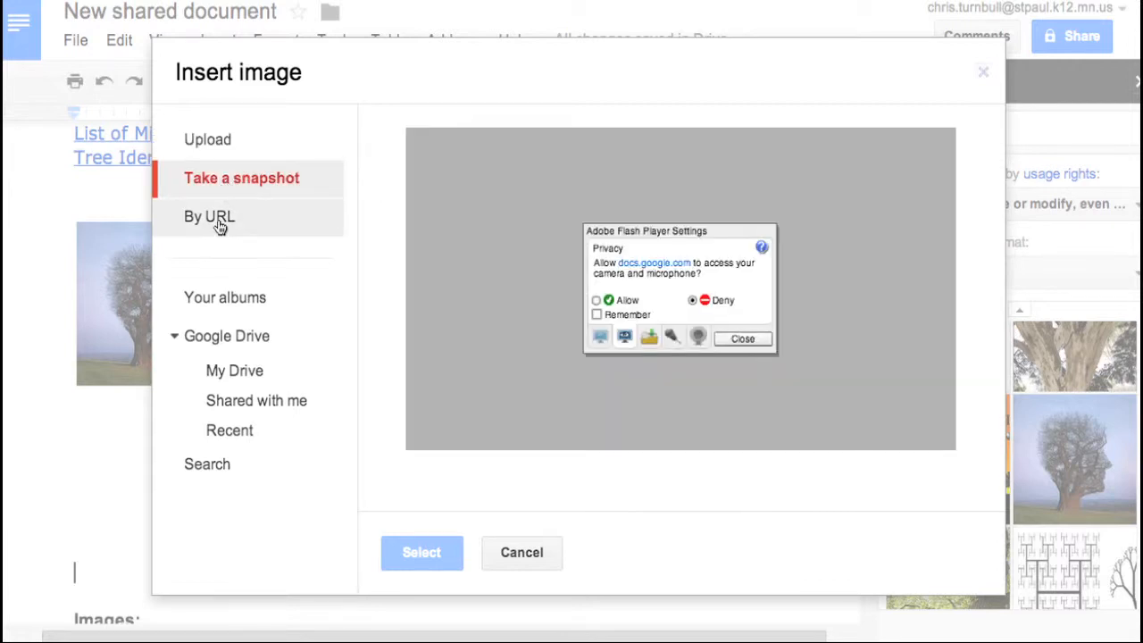
pyautogui.click(220, 224)
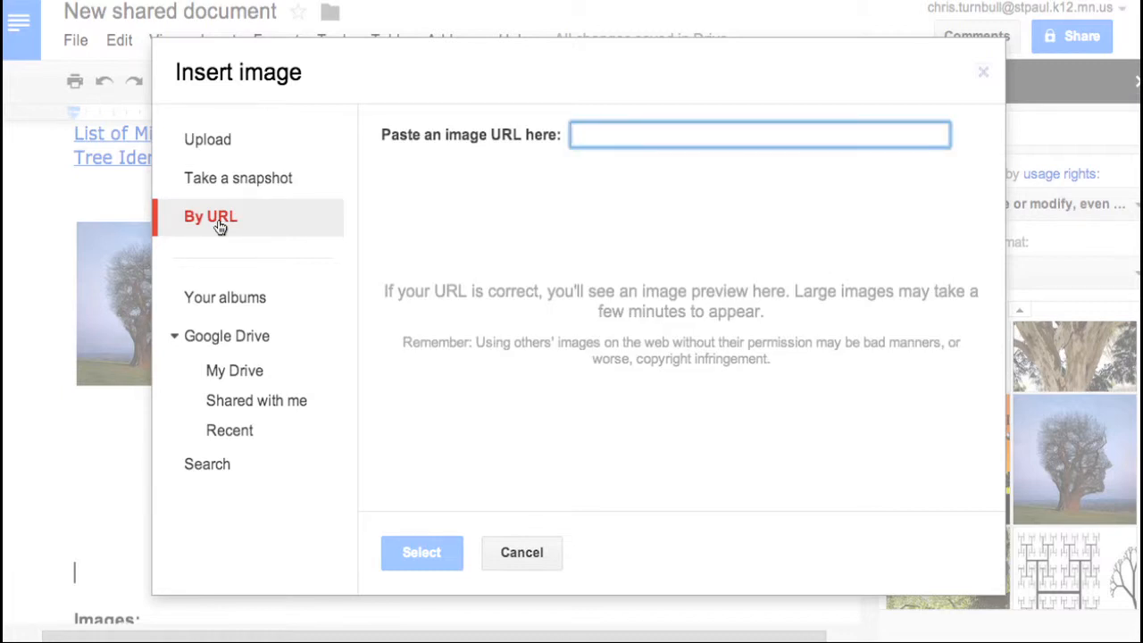